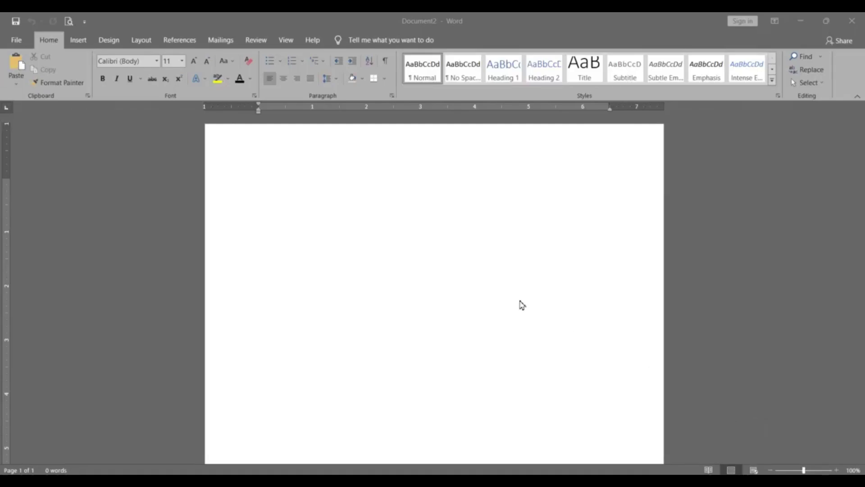
Step: Draw a rectangle near the top of the page and size it 2" by 2"
click(78, 40)
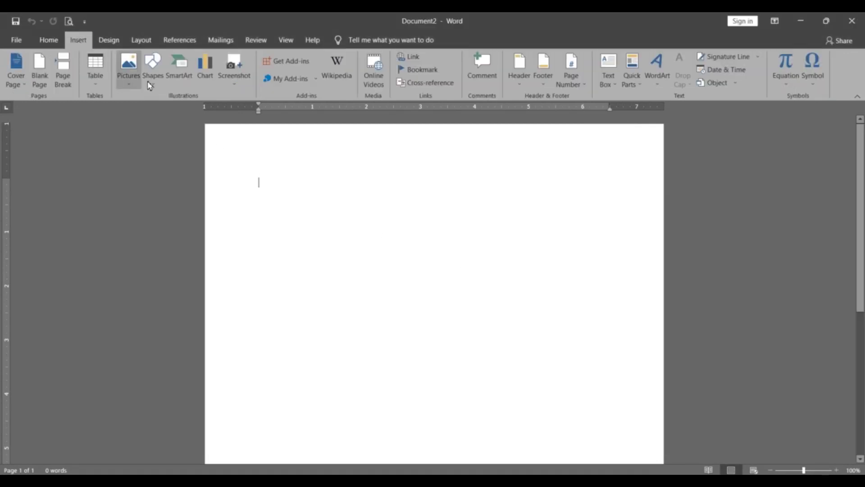
click(153, 79)
click(194, 109)
drag(366, 151, 475, 260)
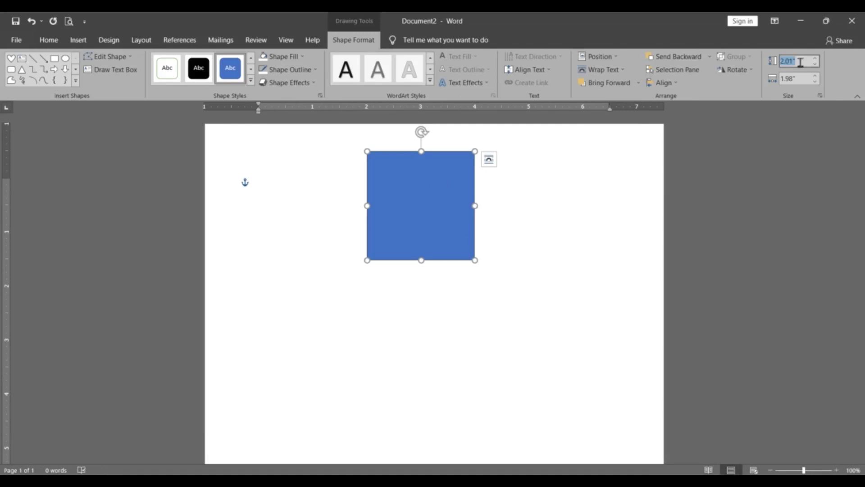
text(2)
key(Return)
text(2)
key(Return)
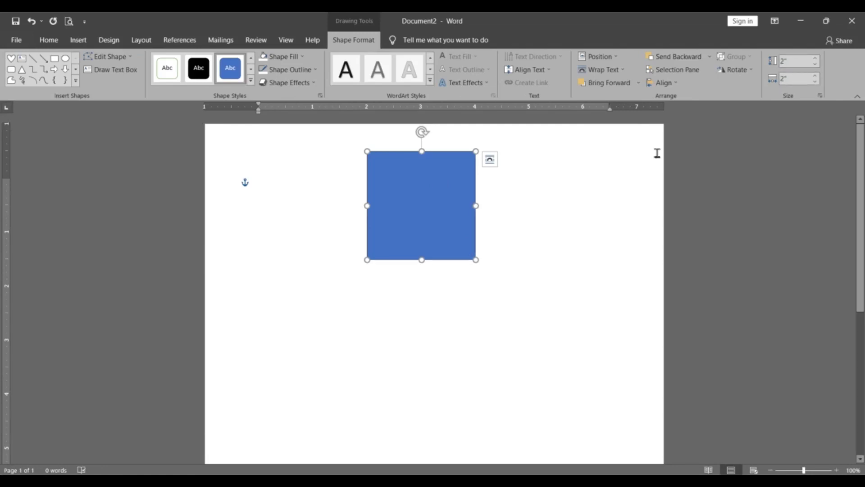
Step: Fill the square solid black, remove its outline, and nudge it slightly right and down
click(278, 60)
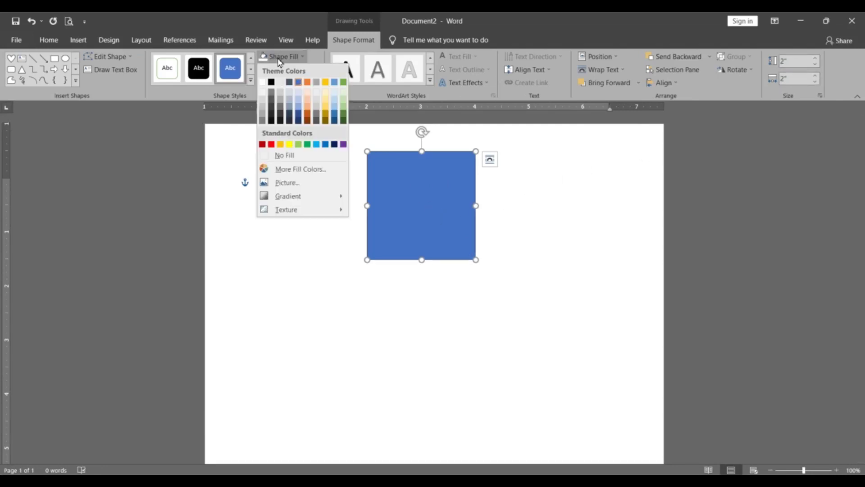
click(271, 81)
click(288, 69)
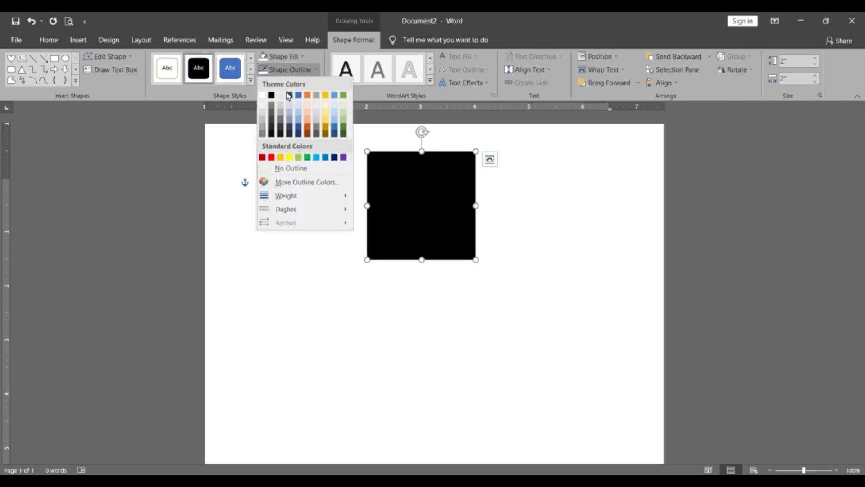
click(308, 169)
drag(434, 222, 459, 211)
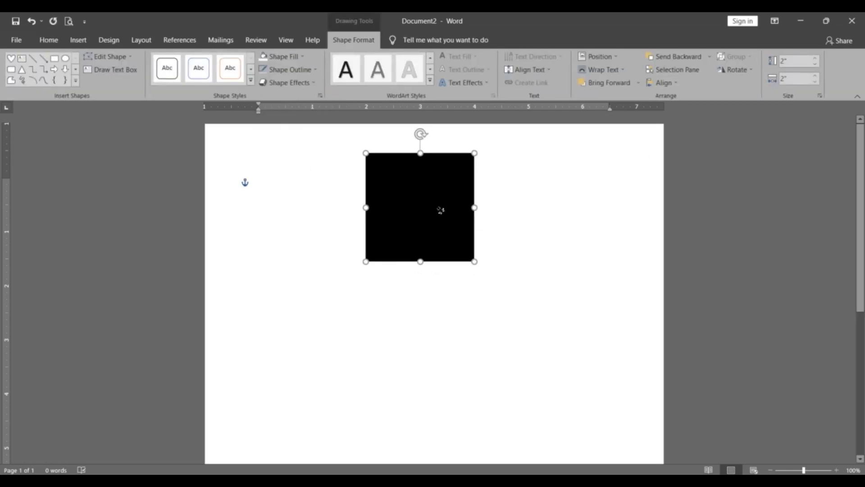
click(547, 266)
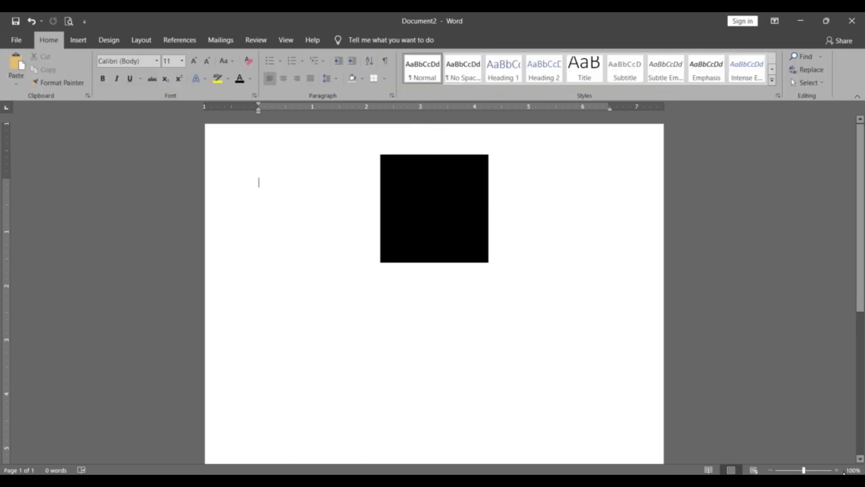
Step: Zoom in and reposition the black square on the page
scroll(844, 473, up, 6)
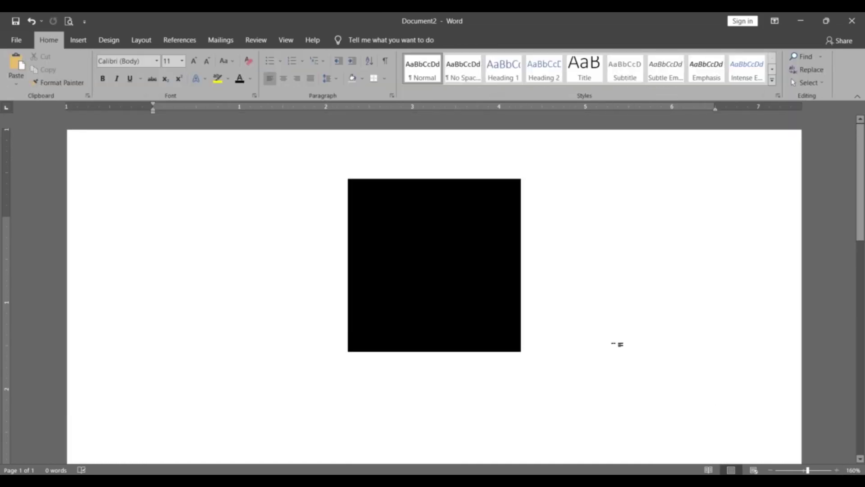
drag(458, 276, 487, 243)
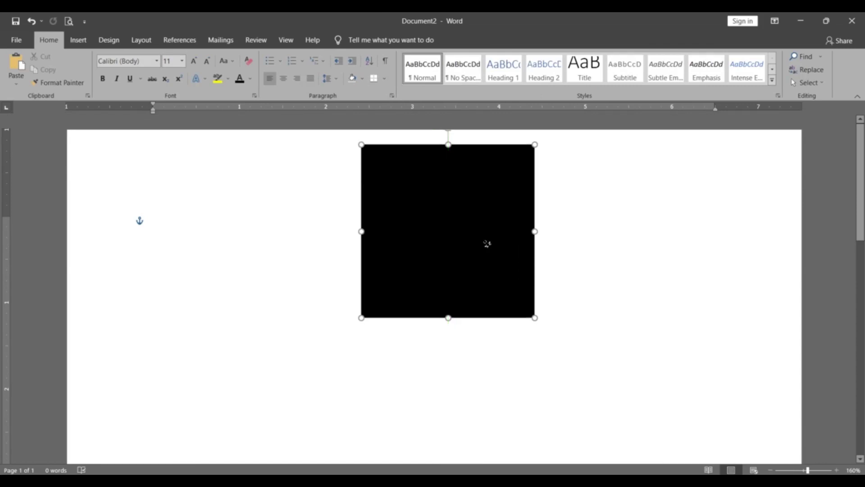
mouse_move(488, 244)
mouse_down()
mouse_move(453, 273)
mouse_move(469, 273)
mouse_up()
key(Escape)
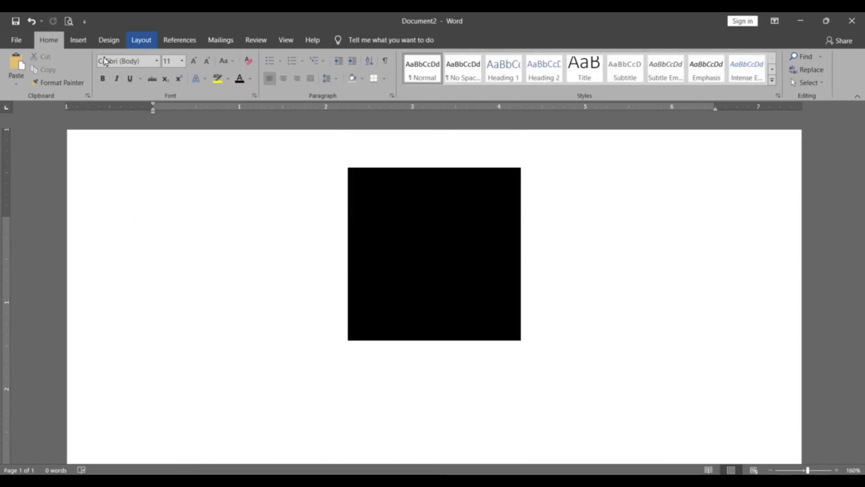
Step: Apply Narrow page margins and centre the square horizontally near the top
click(141, 39)
click(17, 67)
click(45, 110)
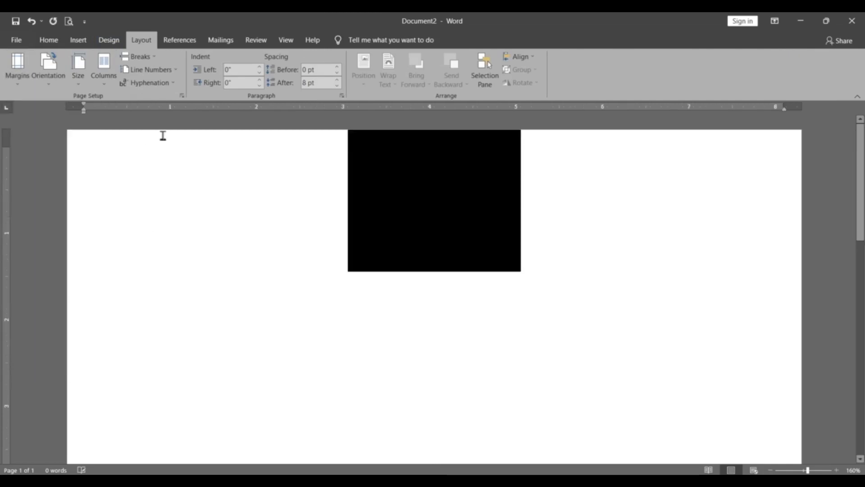
drag(425, 195, 423, 235)
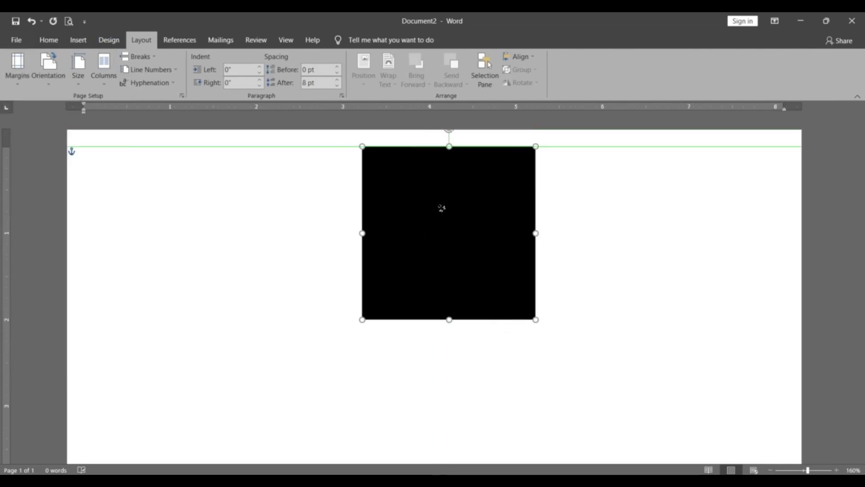
mouse_move(423, 235)
mouse_down()
mouse_move(432, 217)
mouse_move(428, 253)
mouse_up()
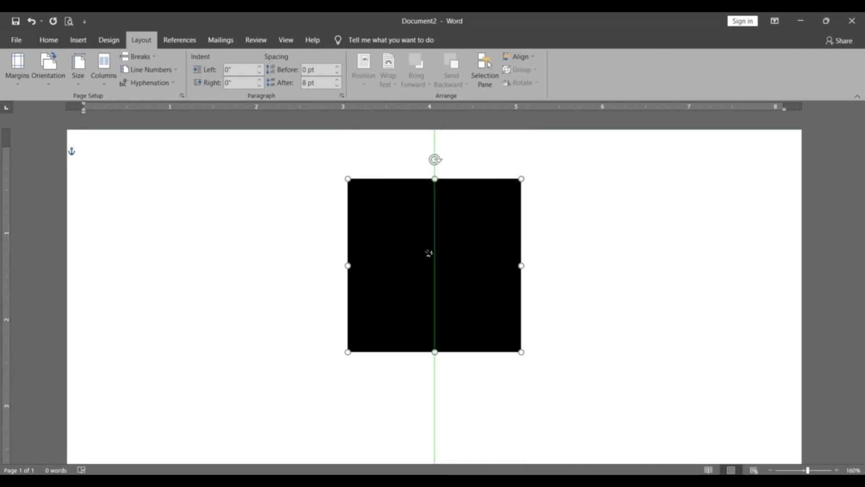
click(533, 255)
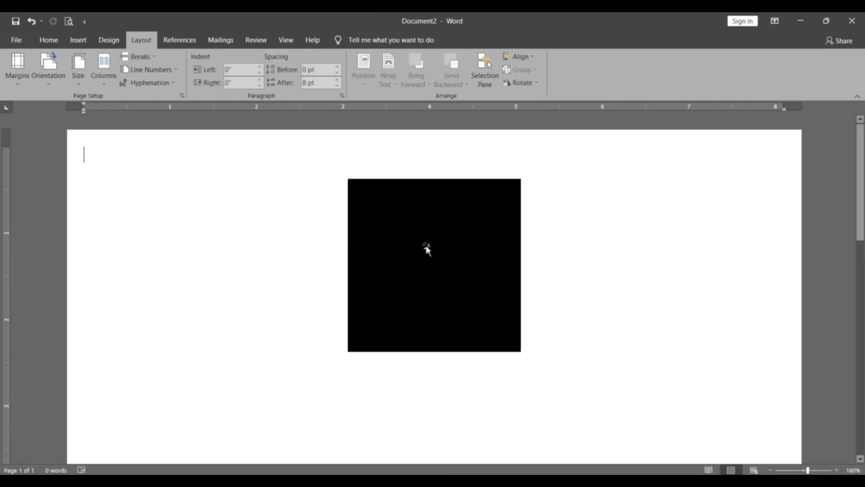
Step: Draw a text box over the square's upper part and type 'Thank'
click(78, 40)
click(616, 80)
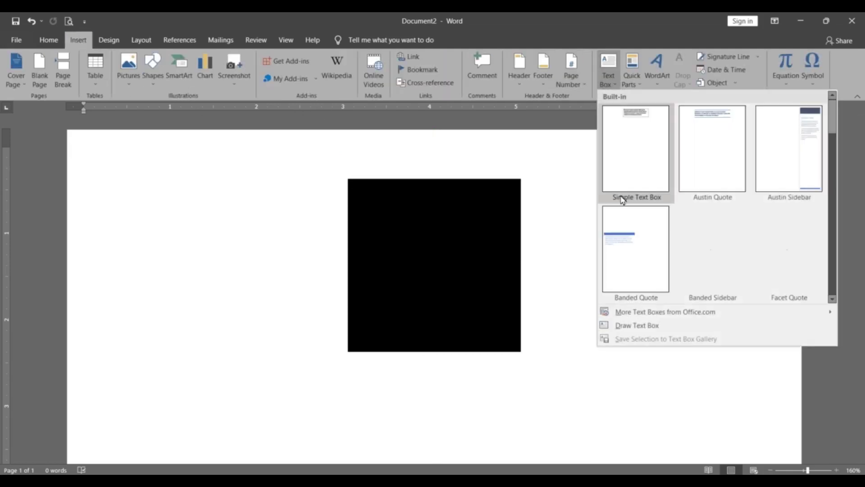
click(631, 322)
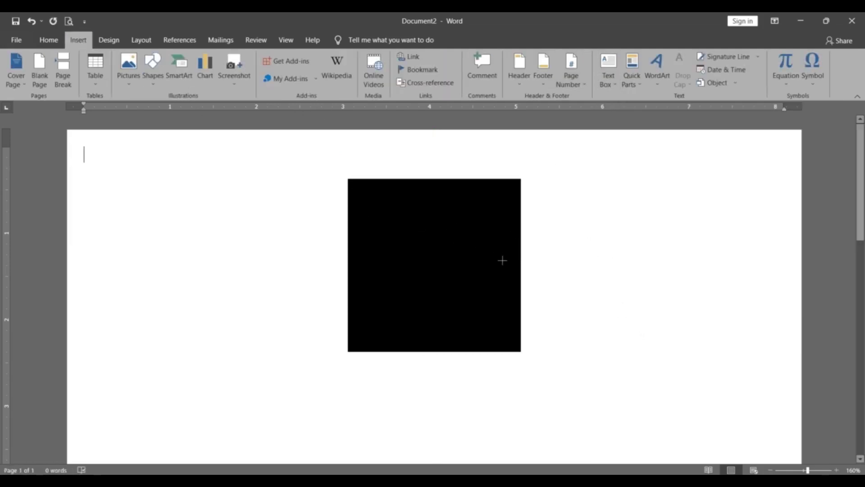
drag(502, 260, 364, 219)
text(Thank)
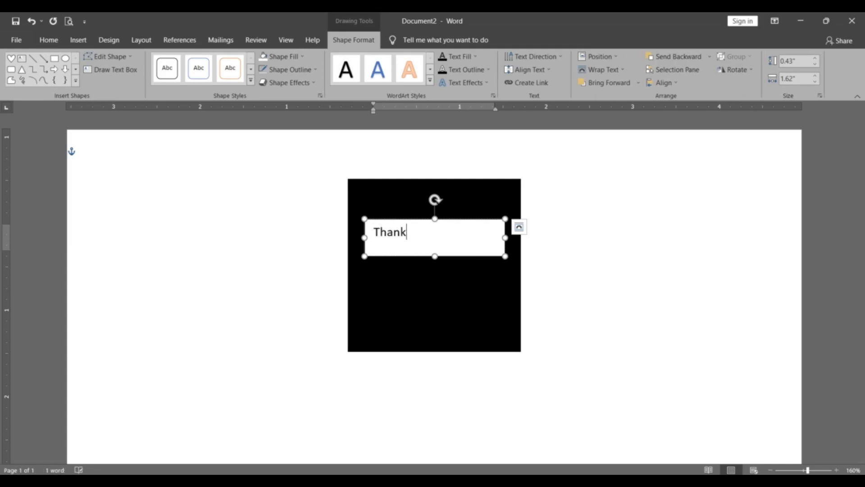
Step: Give the Thank text box a black fill and no outline
key(ctrl+a)
click(293, 56)
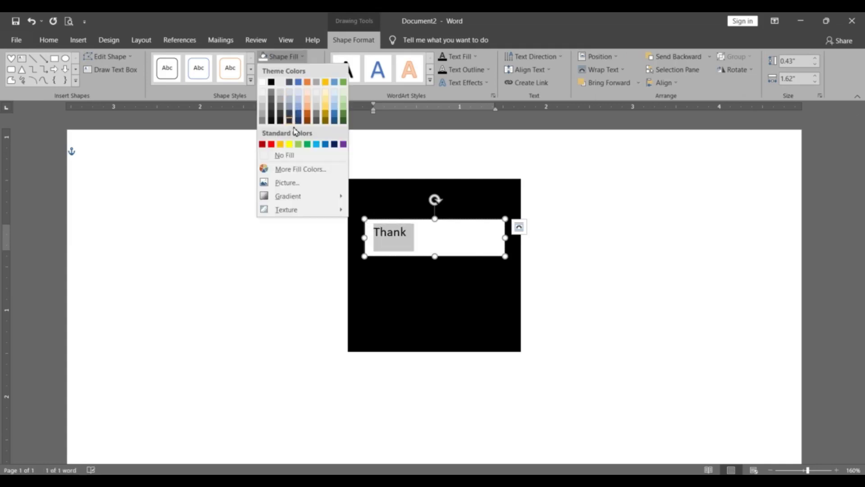
click(273, 89)
click(288, 70)
click(288, 168)
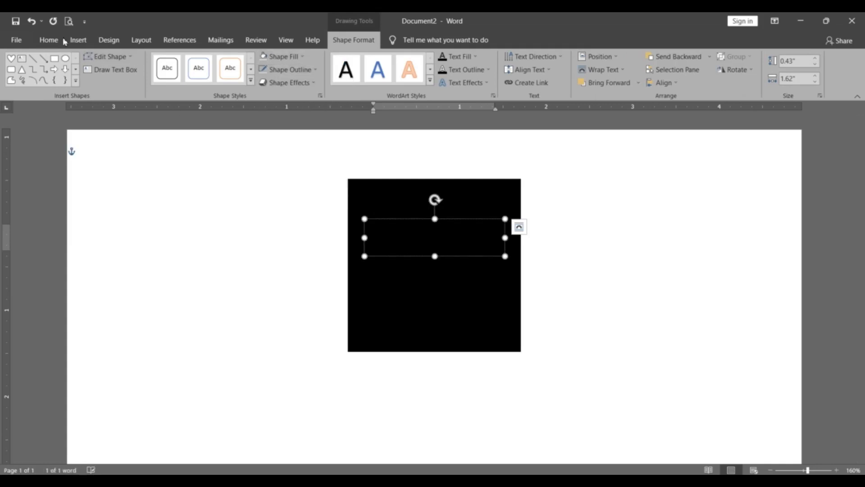
Step: Format 'Thank' as white Golden Hopes script at 68 pt
click(48, 39)
click(251, 78)
click(241, 116)
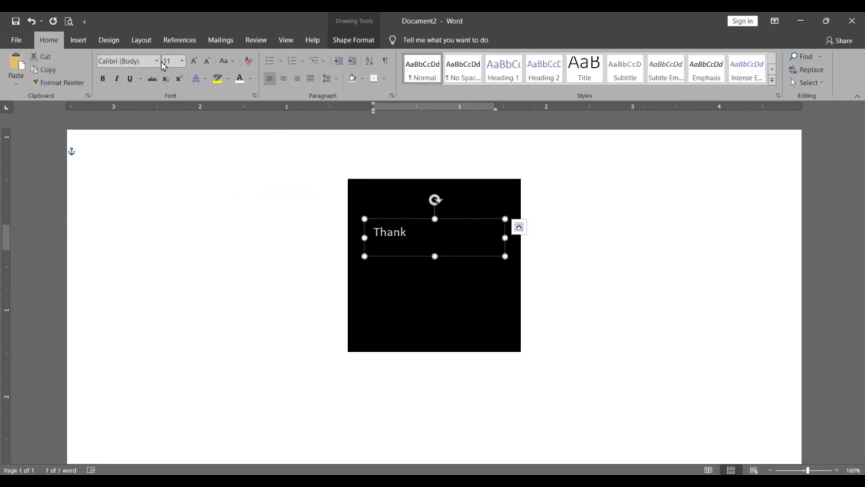
click(157, 62)
click(154, 193)
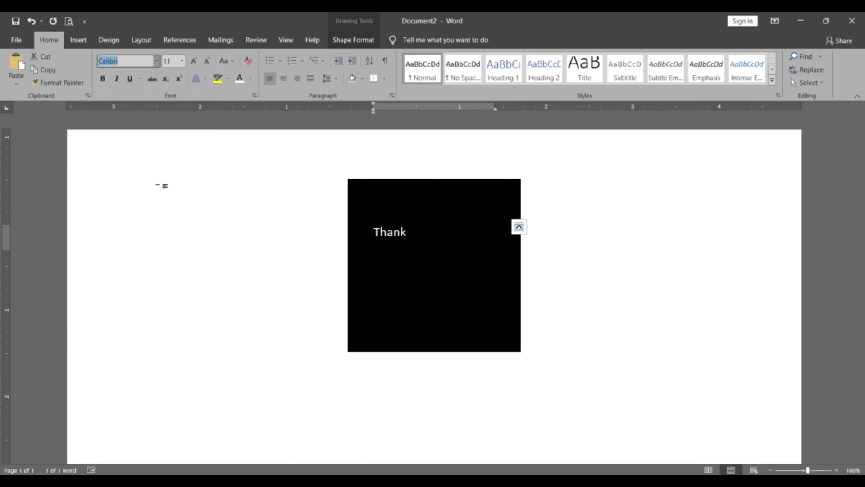
text(Golden Hopes PEF50)
key(Return)
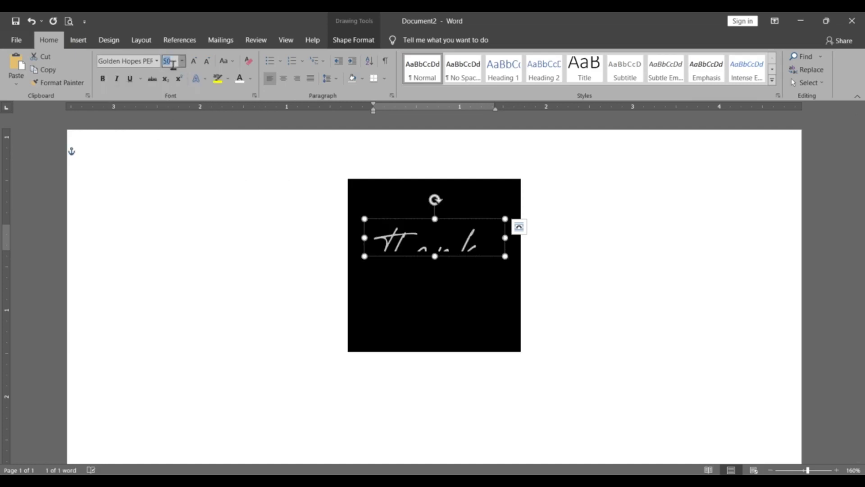
text(68)
key(Return)
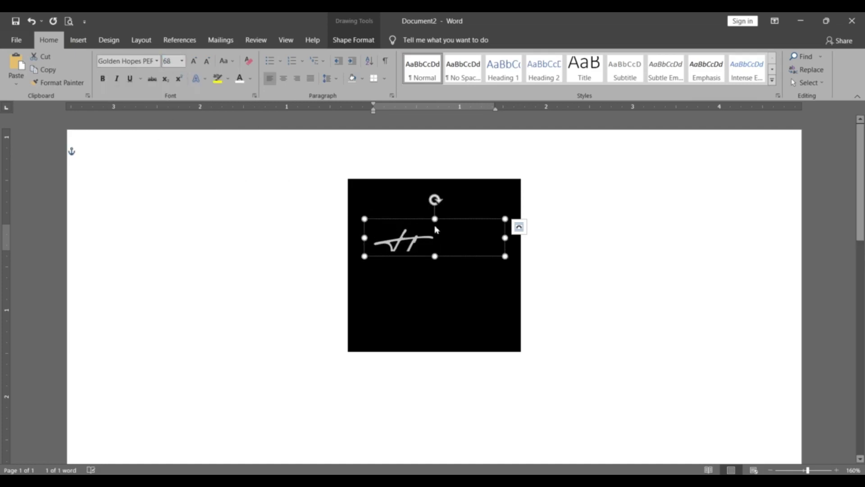
Step: Resize and shift the text box so the full Thank script fits on the square
drag(435, 219, 436, 180)
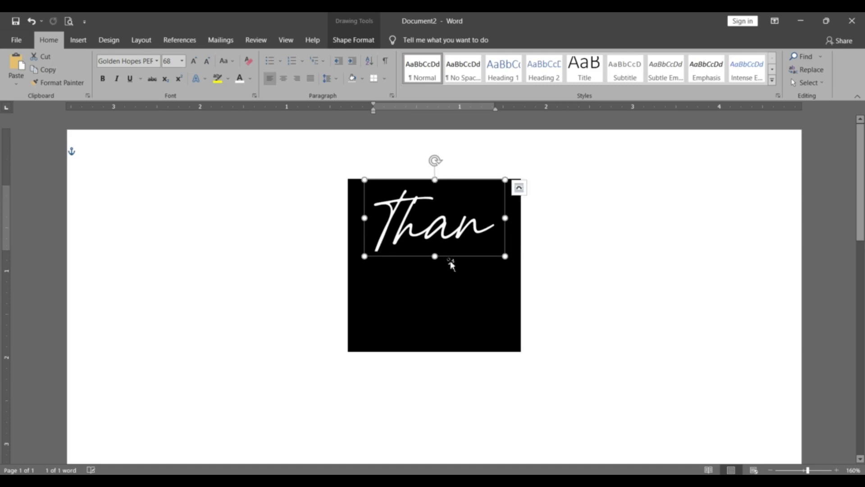
drag(435, 256, 435, 262)
drag(505, 218, 523, 221)
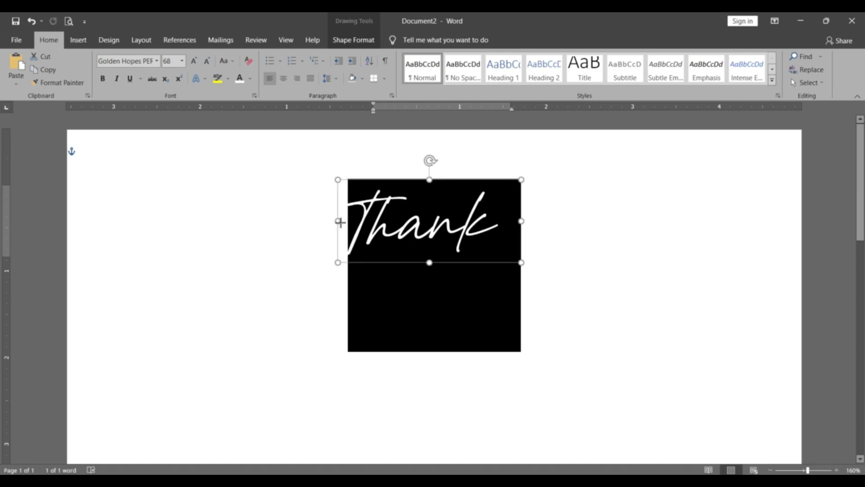
drag(364, 221, 339, 221)
drag(429, 179, 430, 174)
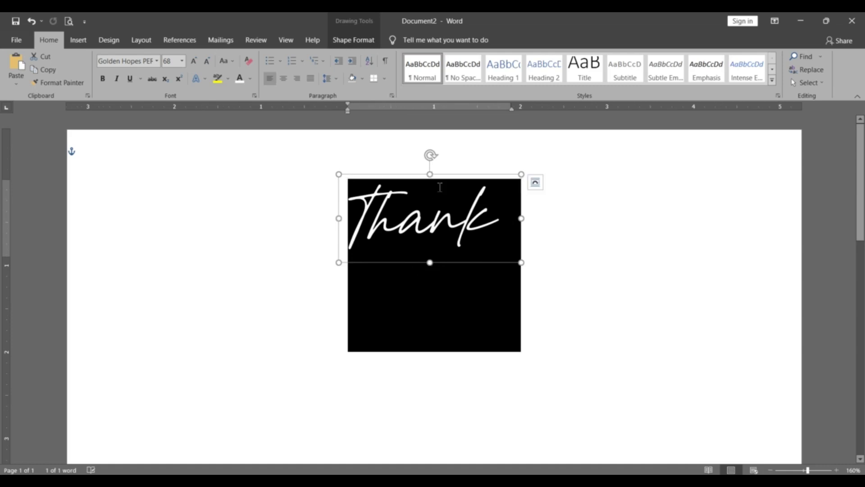
drag(431, 264, 445, 266)
Step: Duplicate the Thank text box and move the copy below the original
click(549, 257)
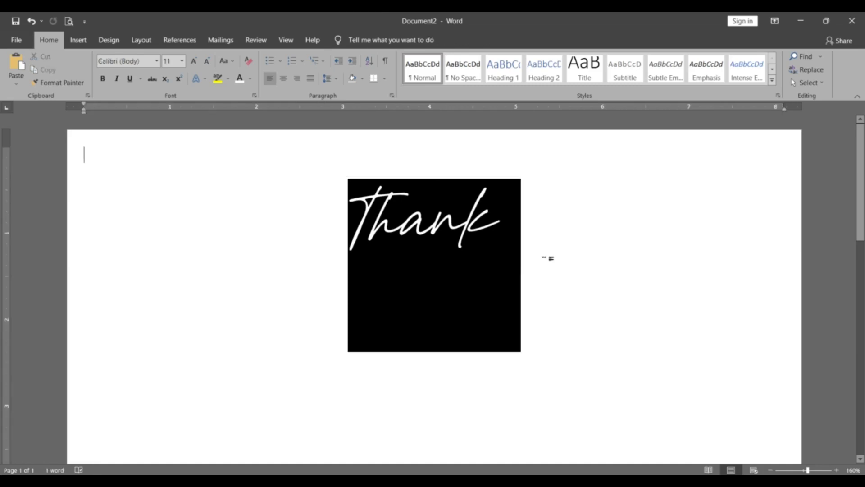
click(449, 210)
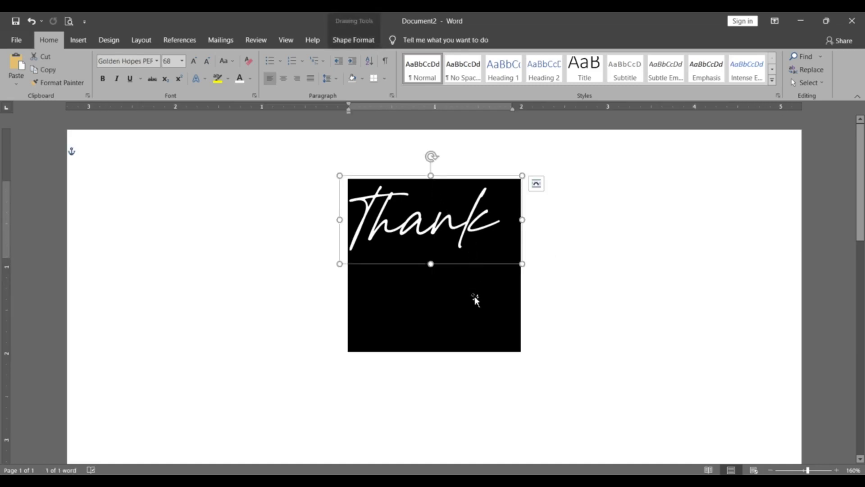
click(484, 270)
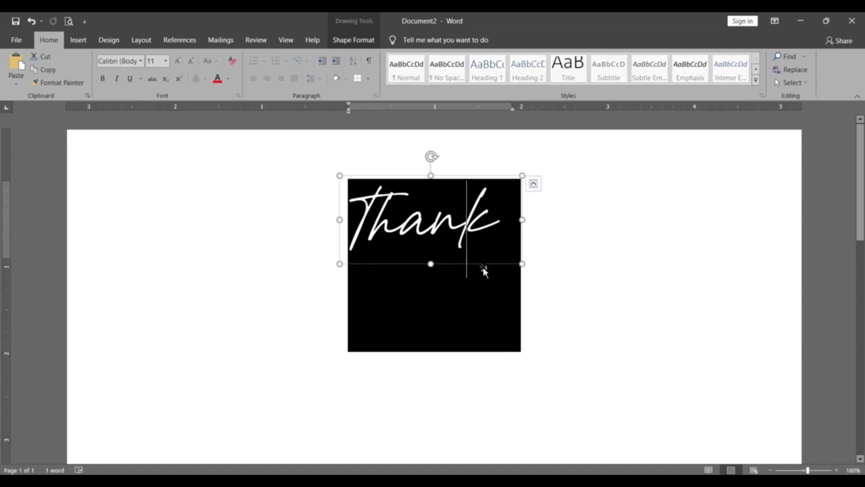
click(484, 271)
key(ctrl+c)
key(ctrl+v)
drag(483, 252, 480, 295)
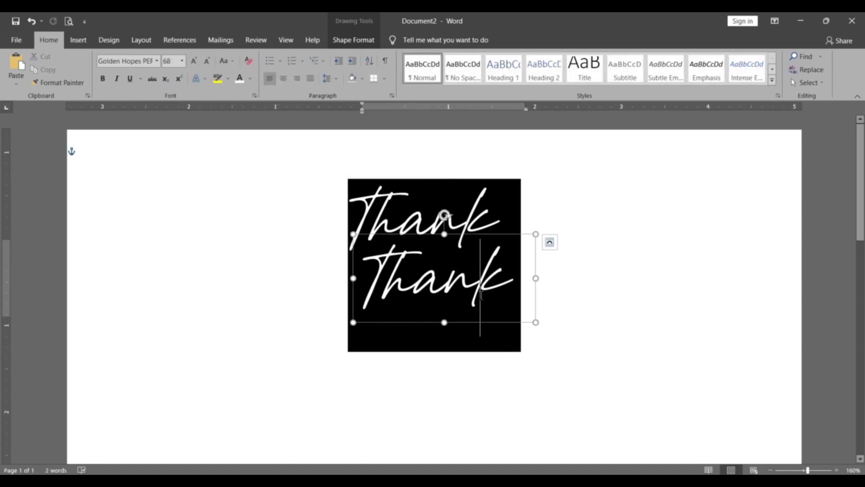
Step: Replace the copy's text with 'YOU' in Bahnschrift Light Condensed at 65 pt
key(ctrl+a)
text(YO)
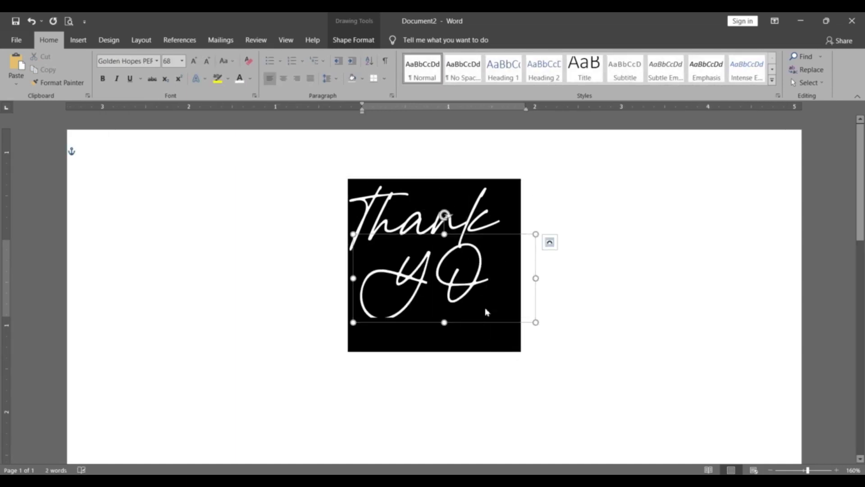
key(ctrl+a)
click(156, 61)
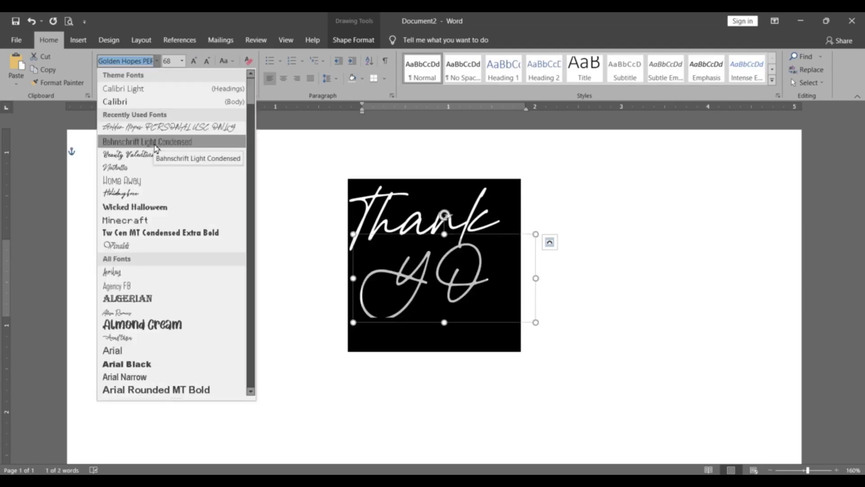
click(155, 142)
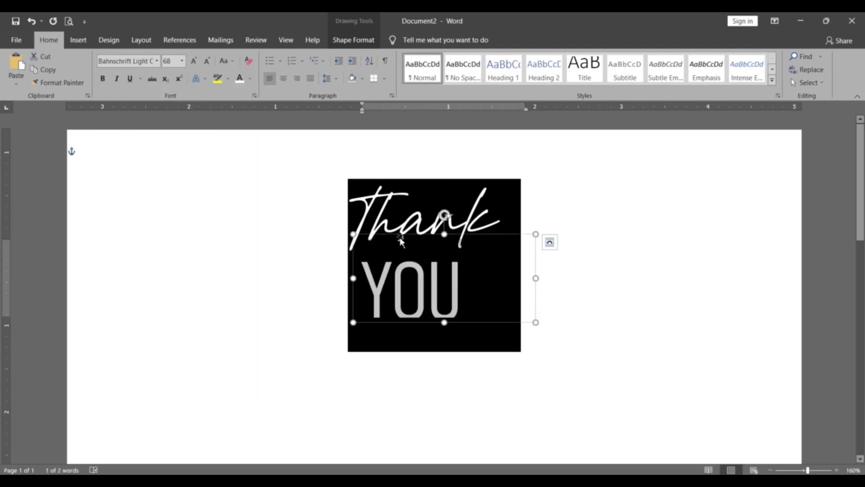
click(167, 61)
text(65)
key(Return)
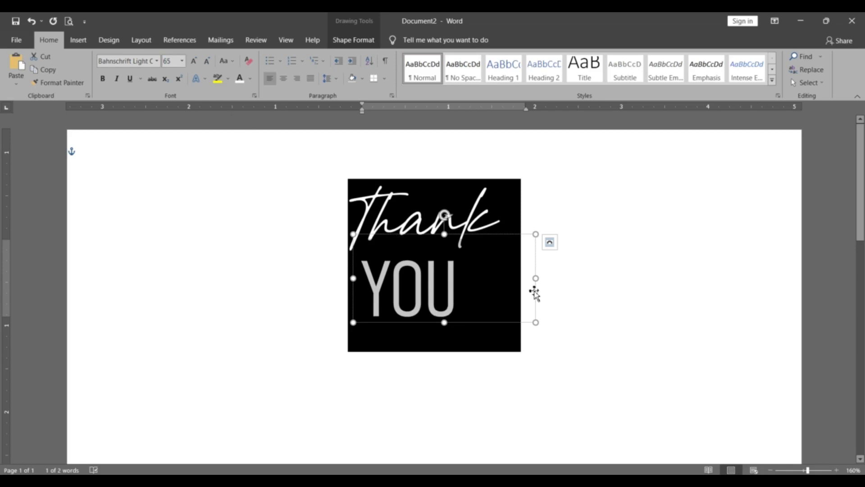
Step: Narrow the YOU text box and centre it under Thank
drag(535, 292, 467, 292)
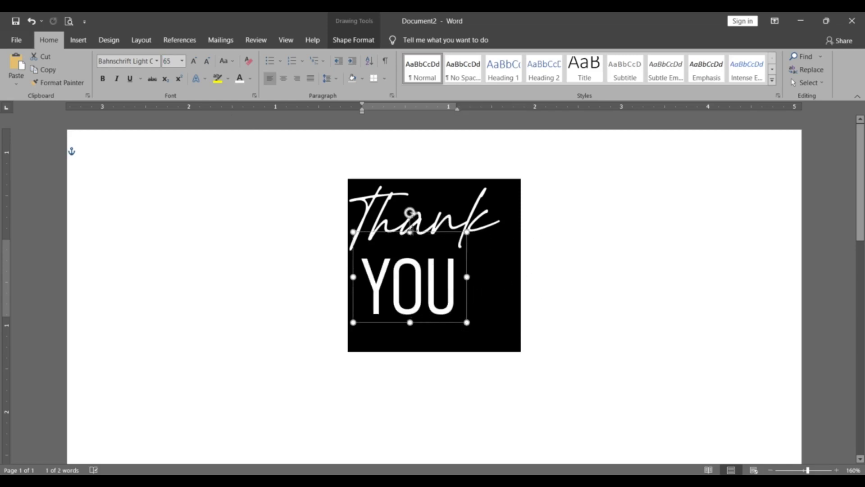
drag(441, 325, 470, 319)
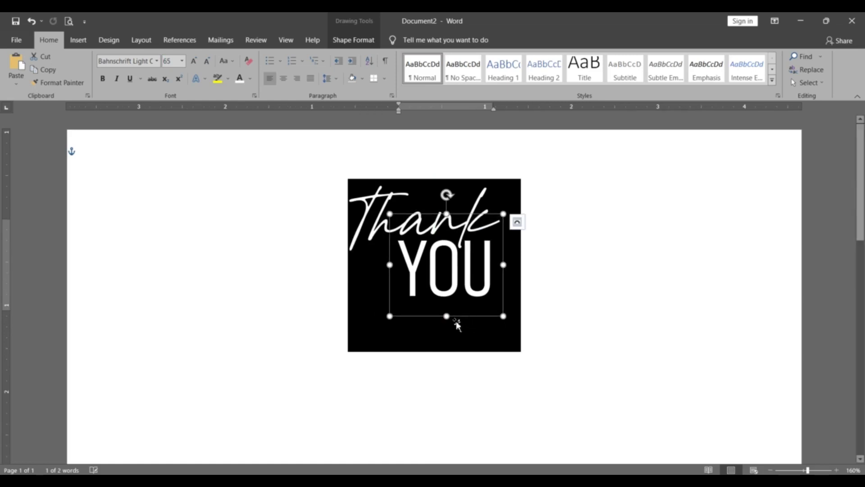
click(453, 321)
key(ctrl+z)
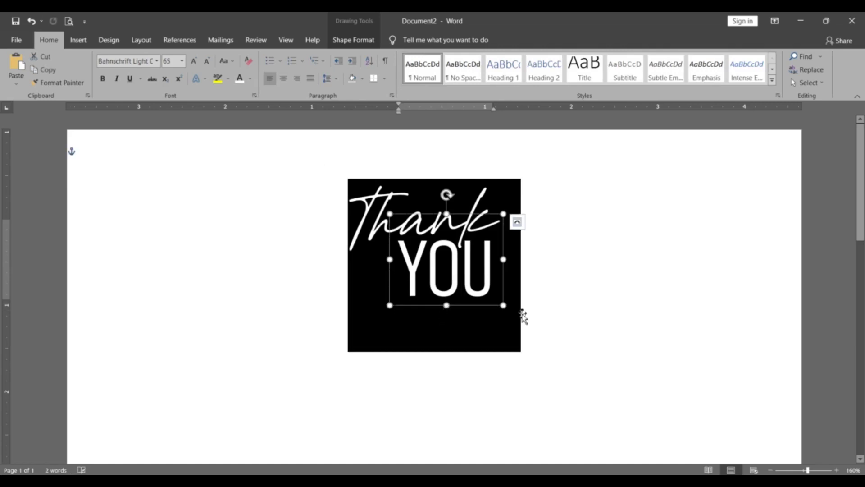
click(544, 315)
Step: Draw a 2" by 0.16" bar and move it across the middle of YOU
click(78, 40)
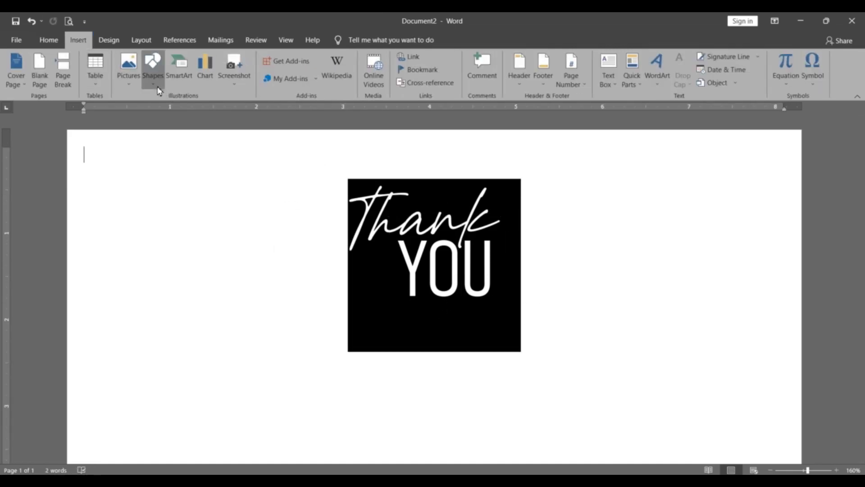
click(153, 68)
click(197, 114)
drag(326, 281, 441, 297)
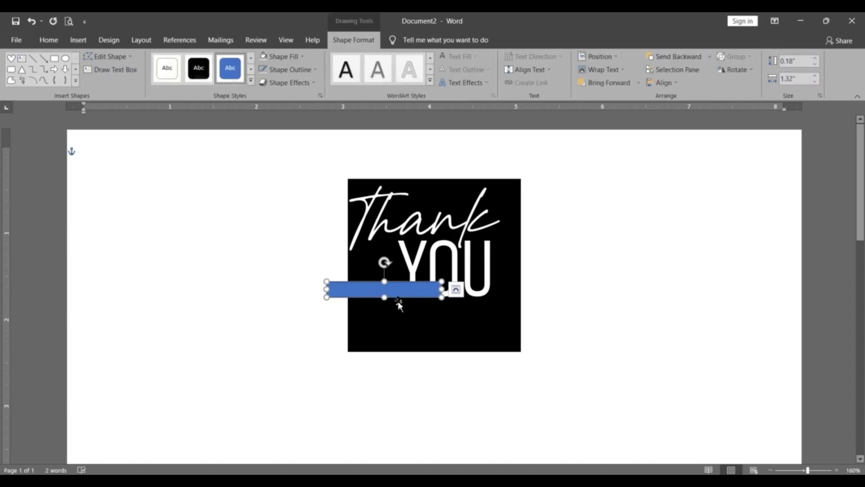
text(2)
key(Return)
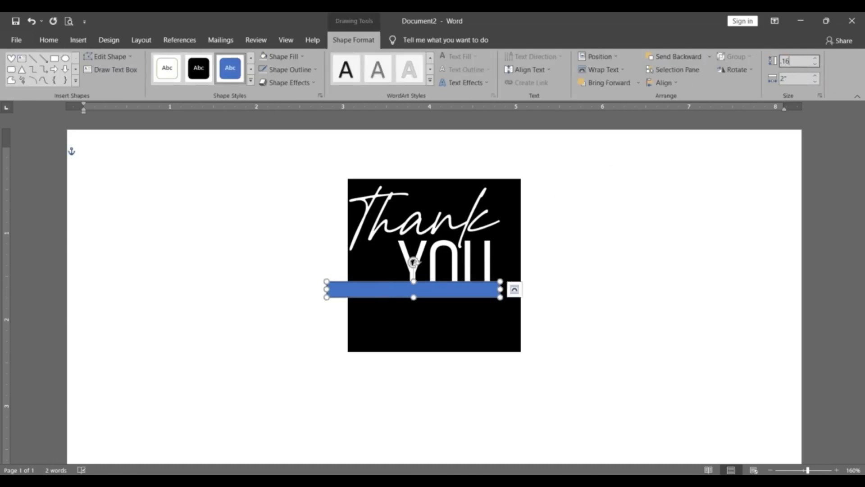
key(Return)
drag(467, 297, 488, 272)
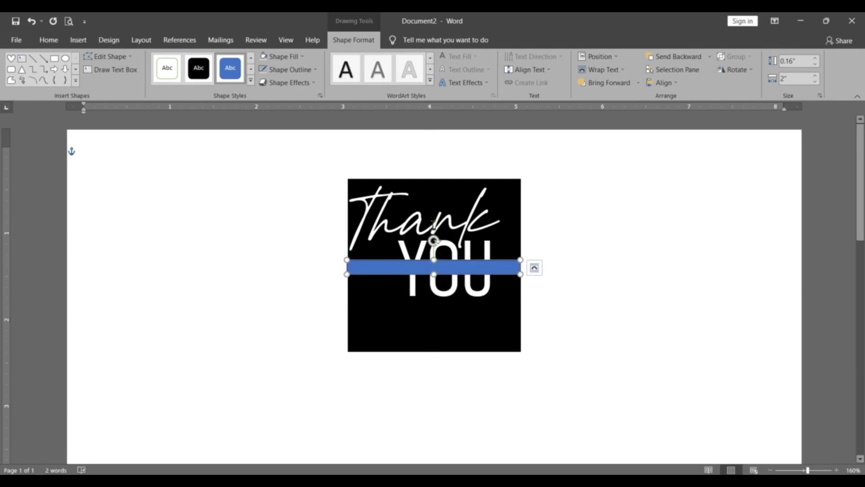
Step: Change the bar's fill from blue to black
click(281, 57)
click(284, 153)
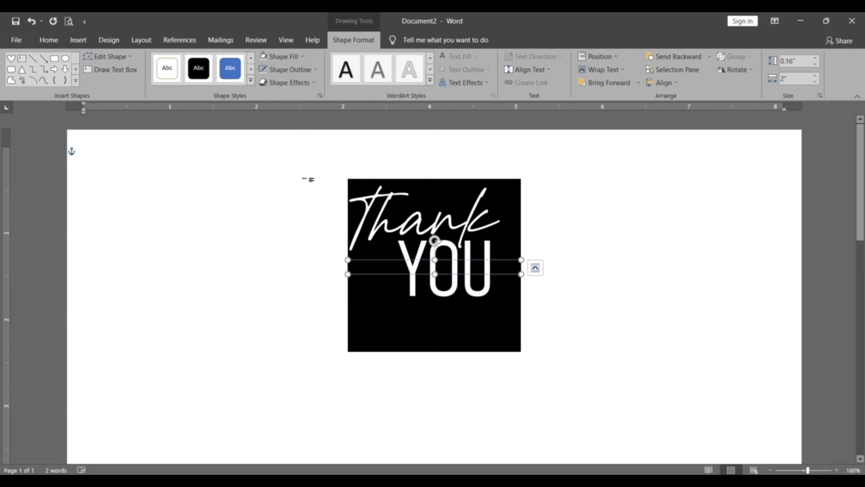
click(281, 56)
click(271, 80)
Step: Place a duplicate of the YOU text box lower on the square and shrink its font
click(606, 321)
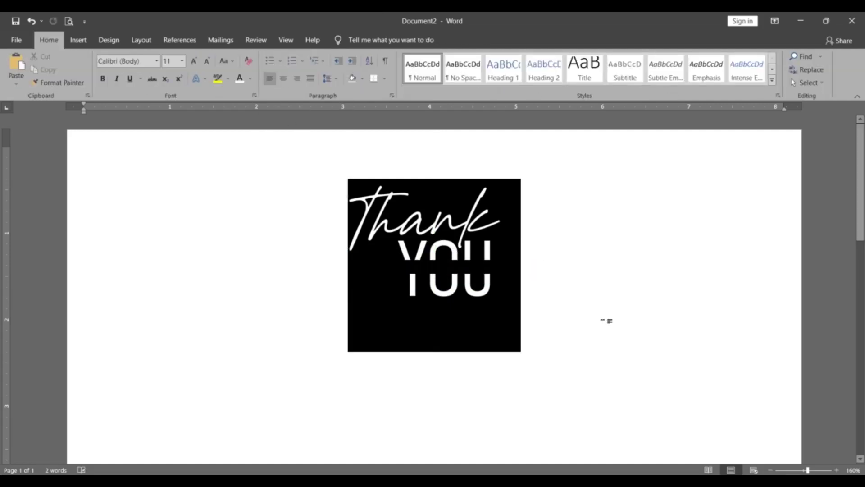
click(485, 305)
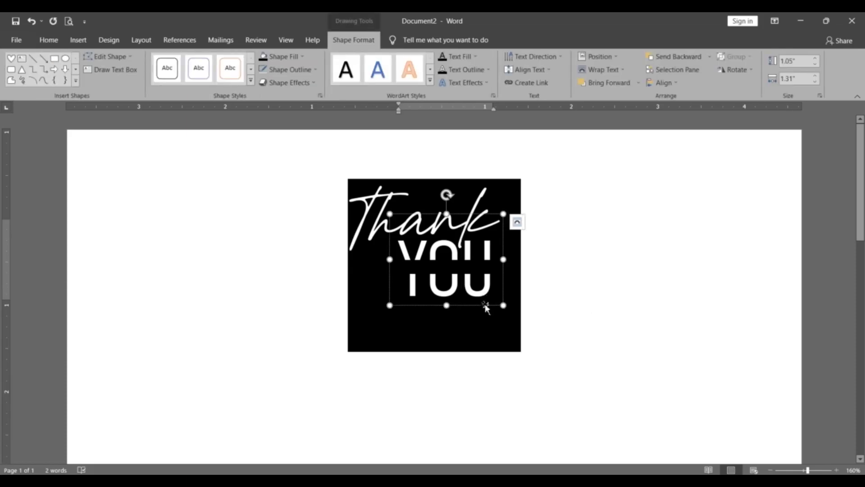
drag(487, 305, 475, 337)
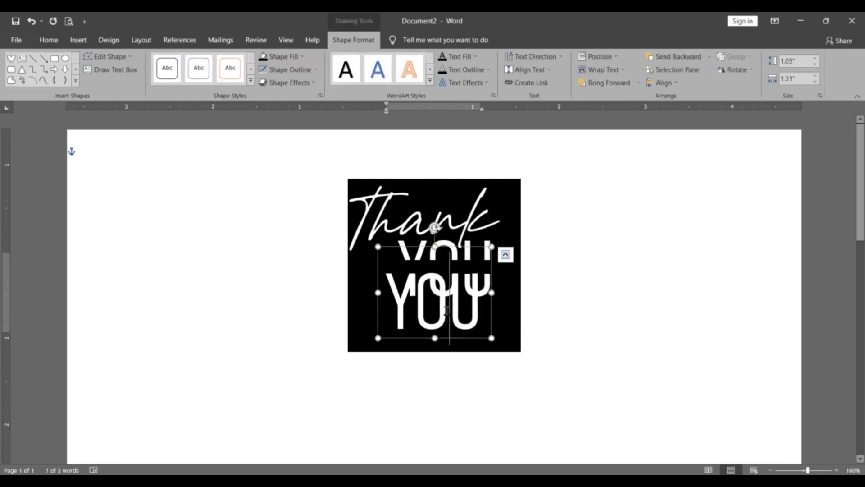
click(49, 40)
click(207, 60)
click(206, 60)
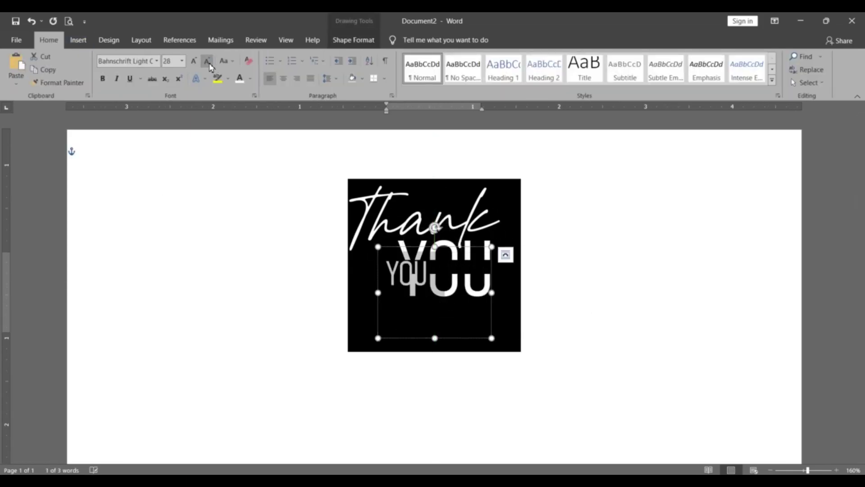
click(207, 60)
Step: Change the duplicate's text to 'FOR YOUR ORDER' at 13 pt
text(F)
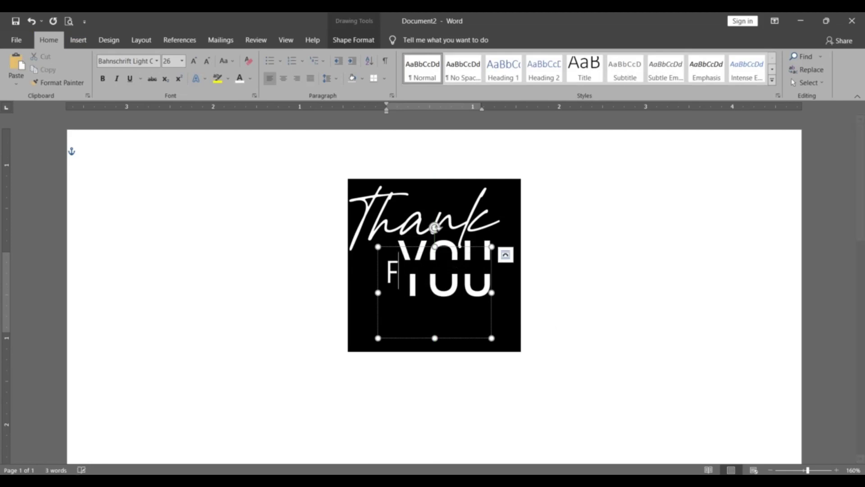
text(R YOUR)
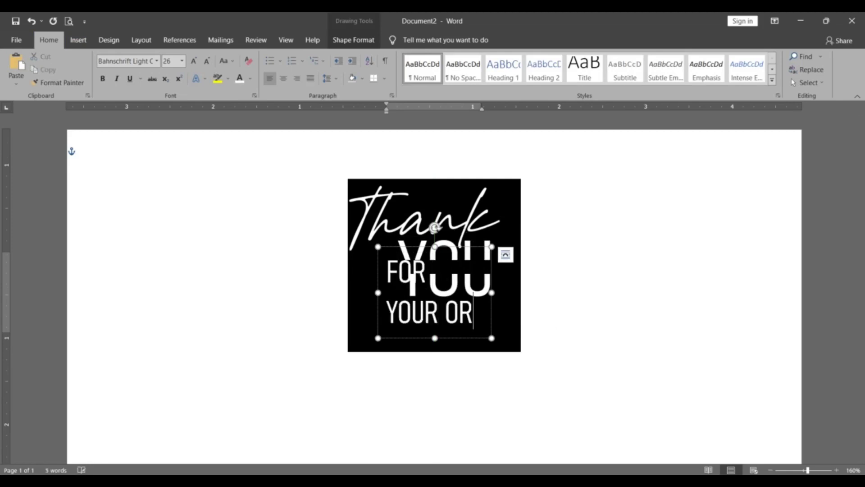
key(ctrl+a)
click(175, 65)
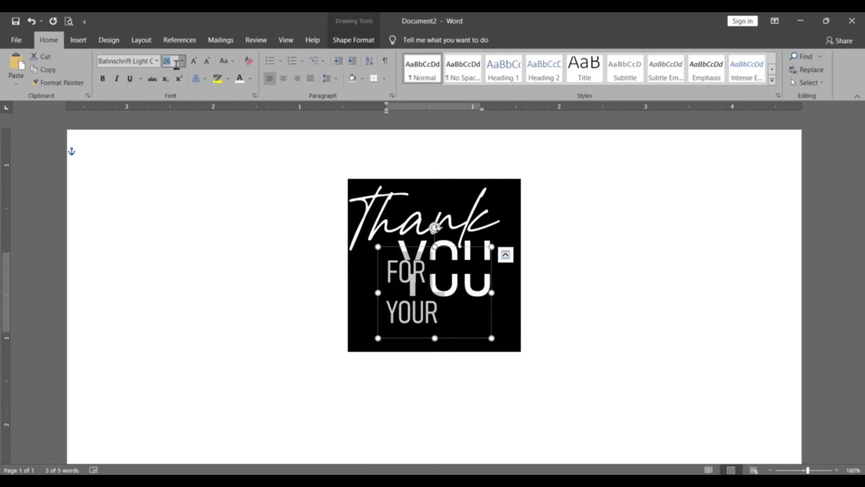
text(13)
key(Return)
Step: Shrink the text box to one line and move it into the black stripe across YOU
drag(435, 247, 435, 296)
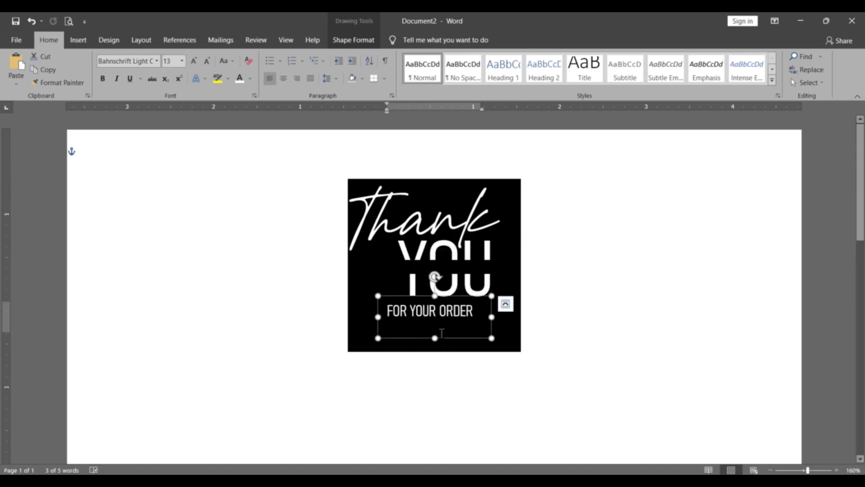
mouse_move(435, 337)
mouse_down()
mouse_move(435, 325)
mouse_move(477, 283)
mouse_move(506, 267)
mouse_up()
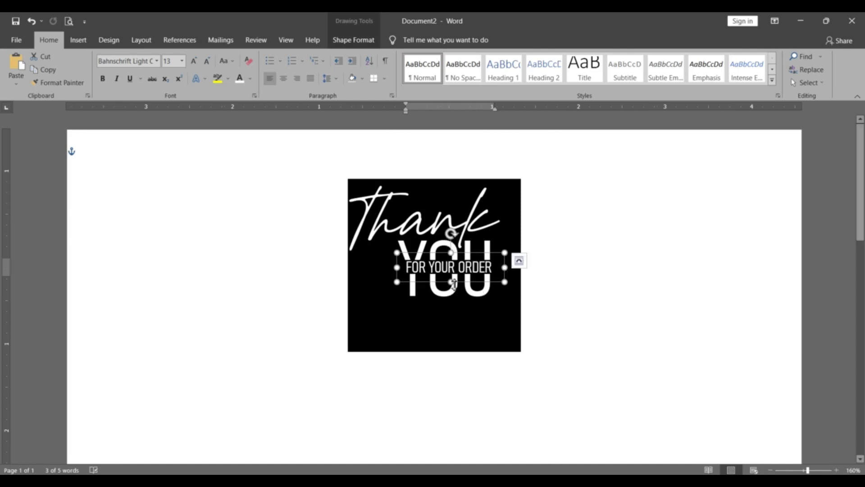
click(399, 272)
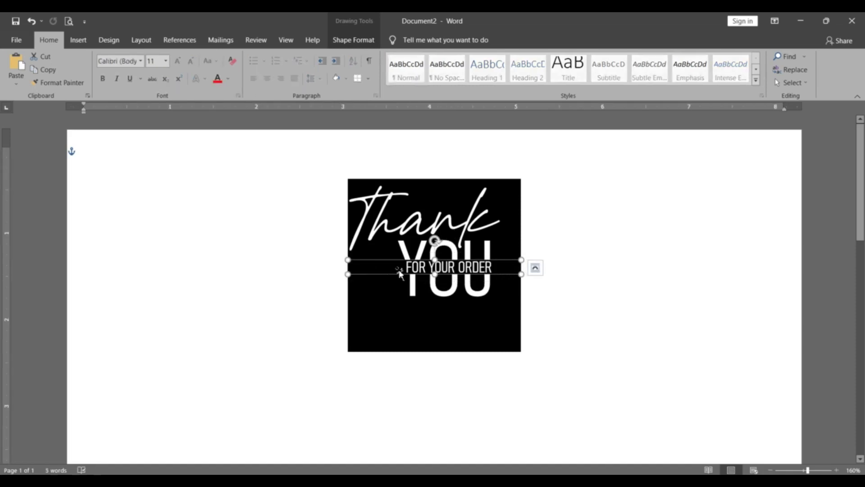
key(Escape)
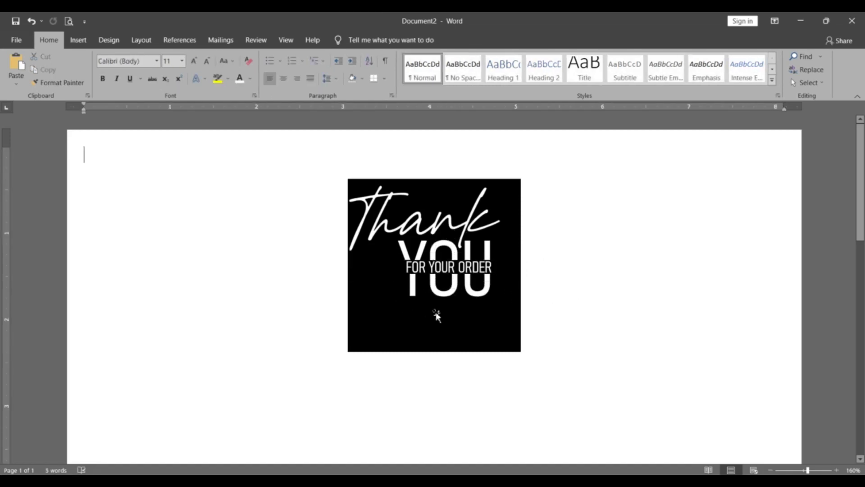
Step: Insert the facebooklogo image from this computer
click(77, 39)
click(130, 67)
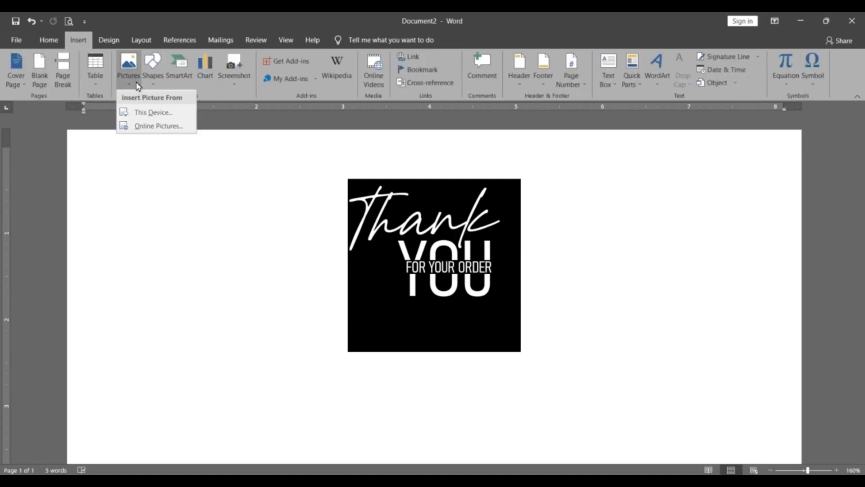
click(144, 113)
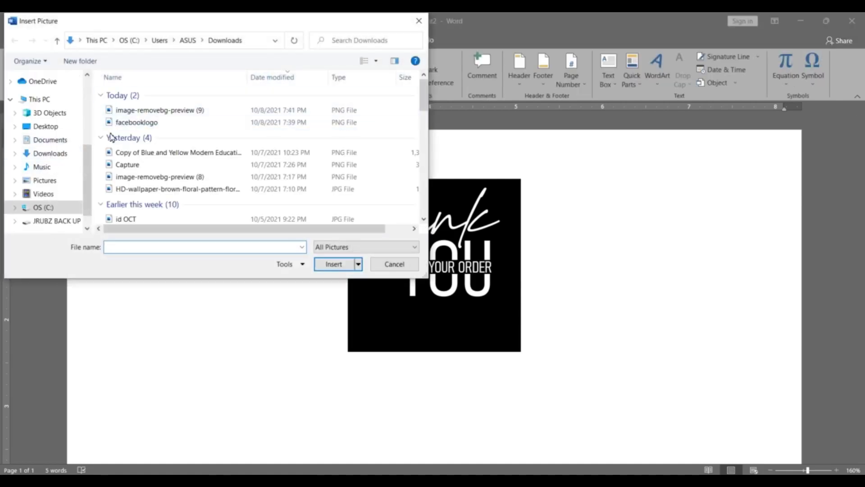
click(137, 122)
click(334, 264)
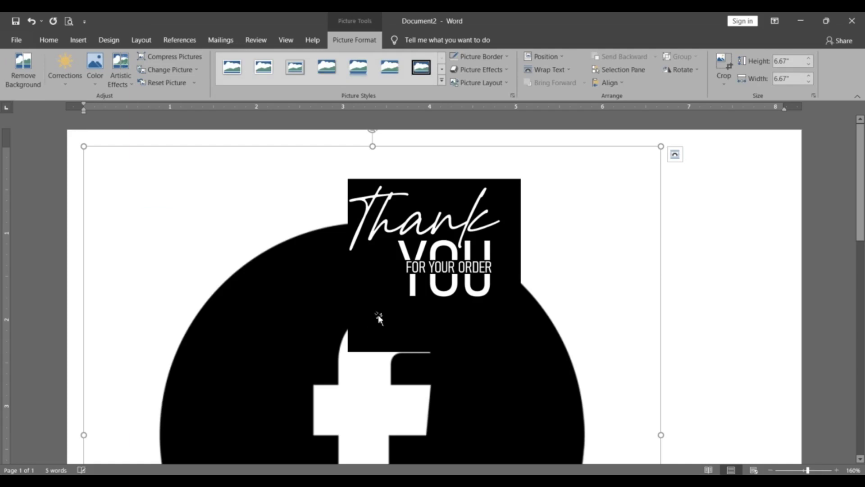
Step: Set the logo's text wrapping to In Front of Text
right_click(595, 319)
click(631, 265)
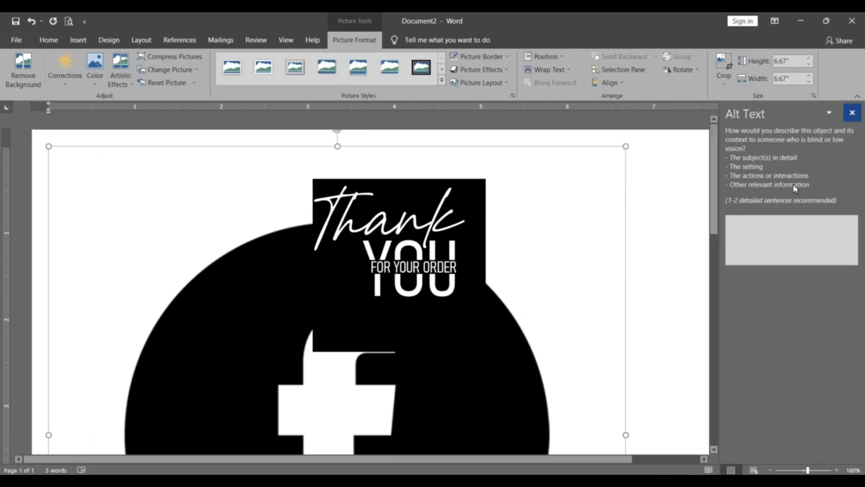
click(852, 113)
right_click(643, 257)
click(764, 283)
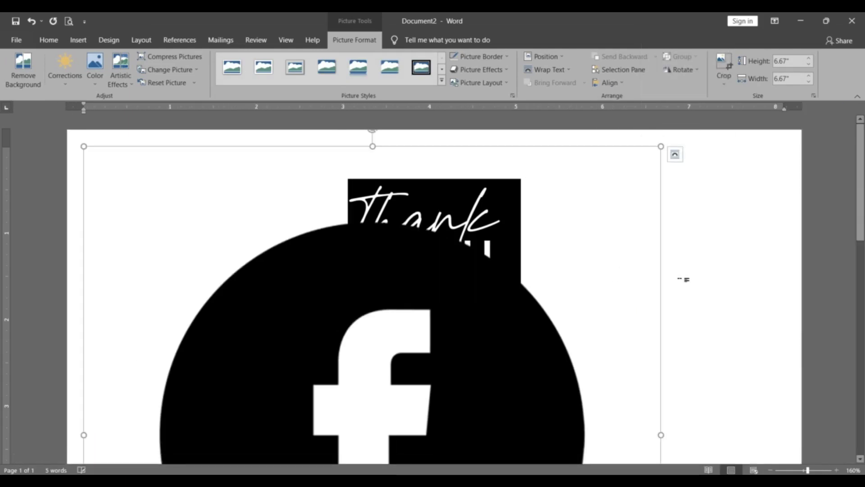
drag(661, 146, 305, 355)
scroll(315, 315, down, 3)
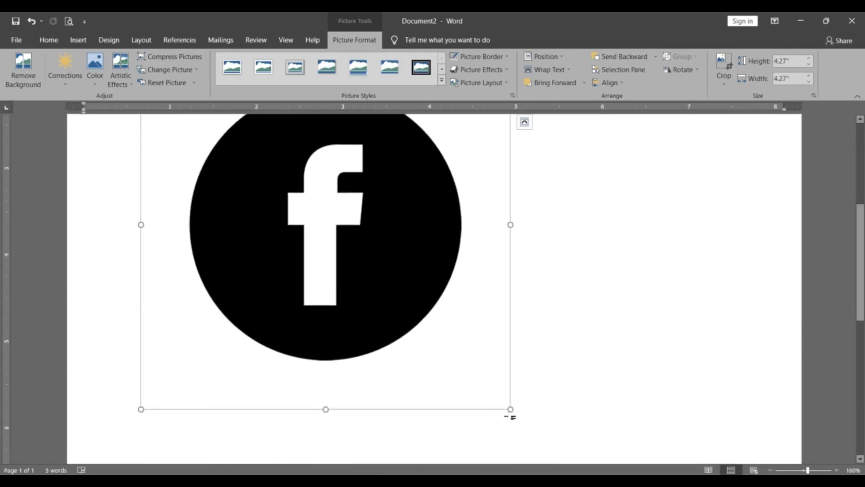
drag(378, 310, 182, 232)
scroll(377, 269, up, 3)
scroll(305, 315, up, 3)
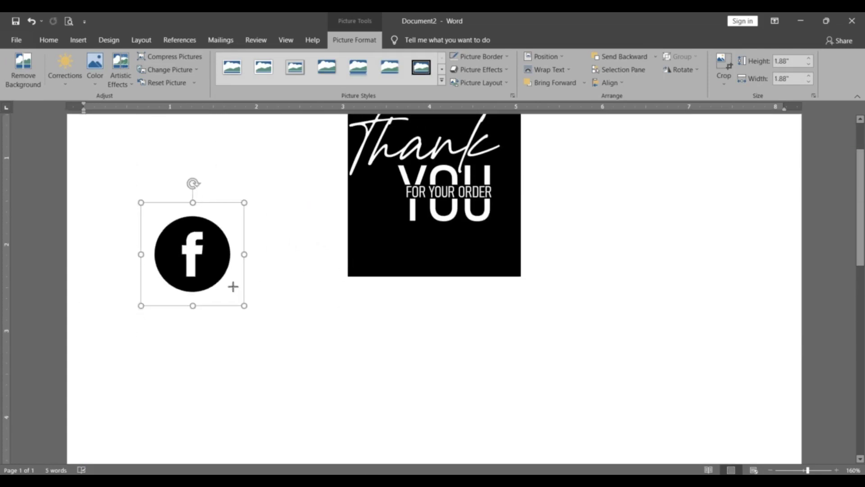
Step: Resize the logo to 0.35" high and place it on the card below YOU
click(799, 61)
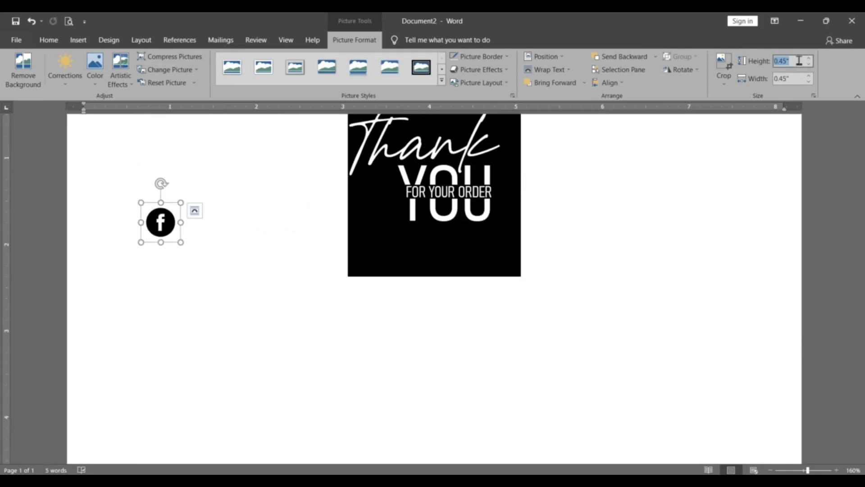
text(5)
key(Return)
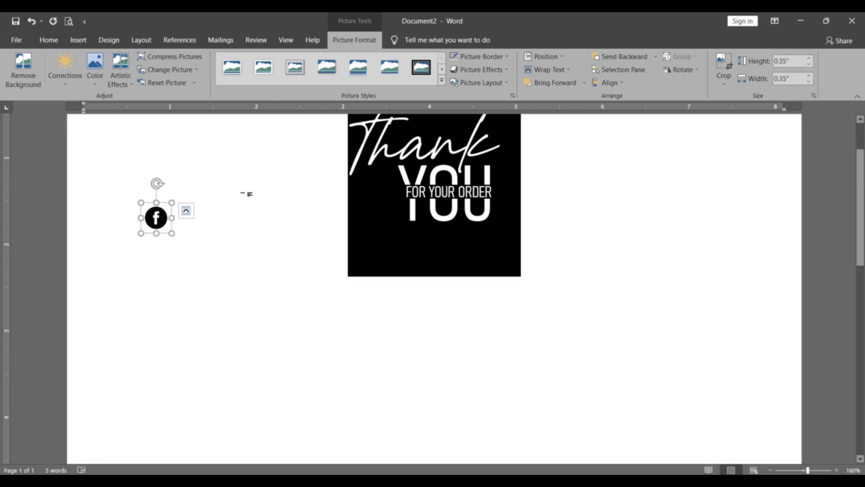
scroll(246, 194, up, 2)
click(188, 234)
drag(154, 276, 425, 297)
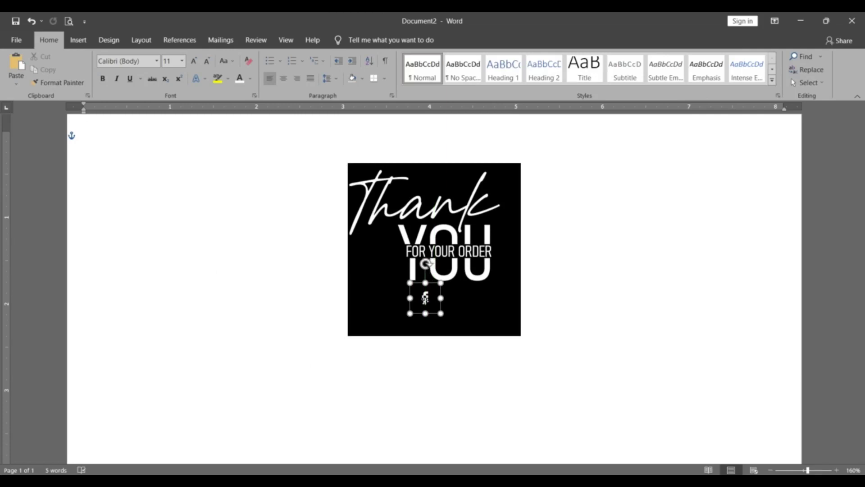
Step: Insert the YouTube logo PNG, set it In Front of Text, and make it 0.35" high
click(220, 251)
click(78, 39)
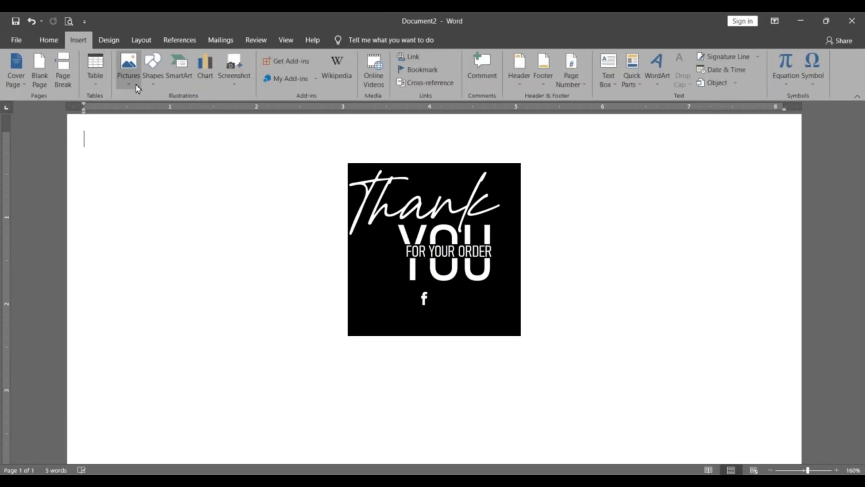
click(137, 88)
click(158, 119)
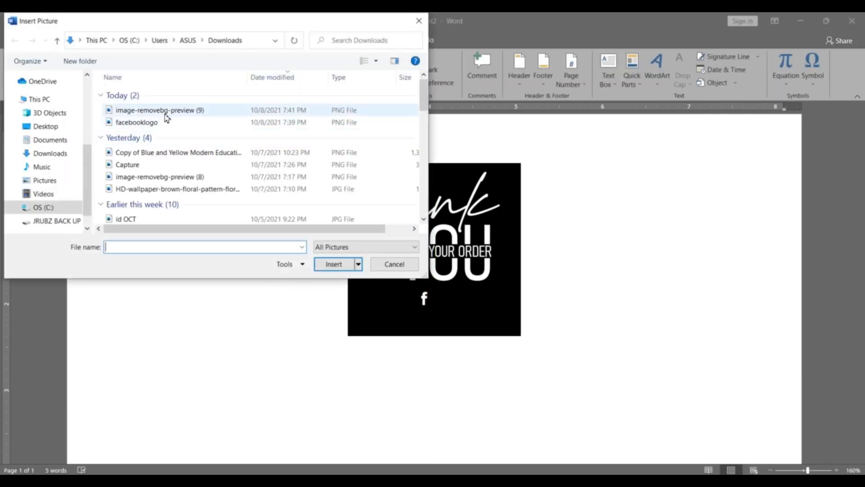
click(165, 113)
click(333, 264)
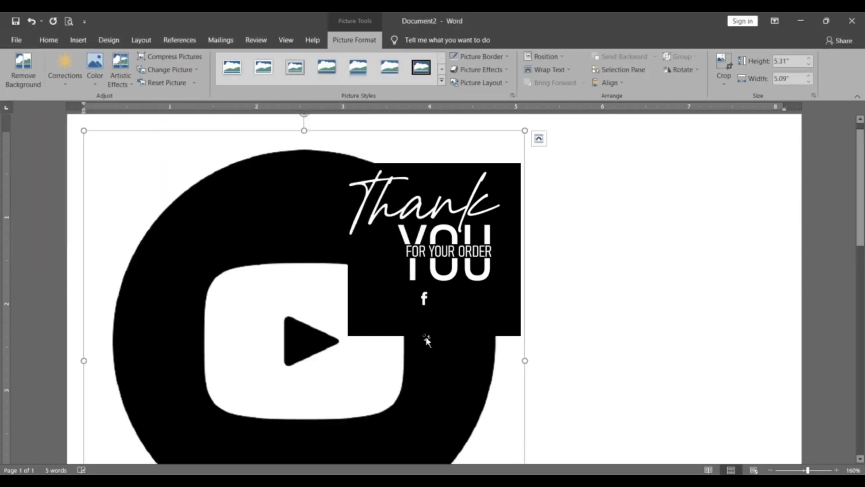
right_click(486, 378)
click(624, 397)
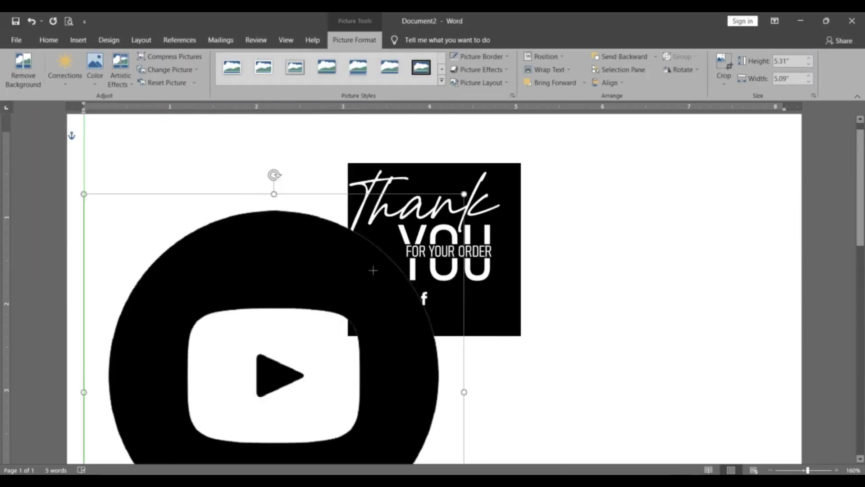
click(793, 60)
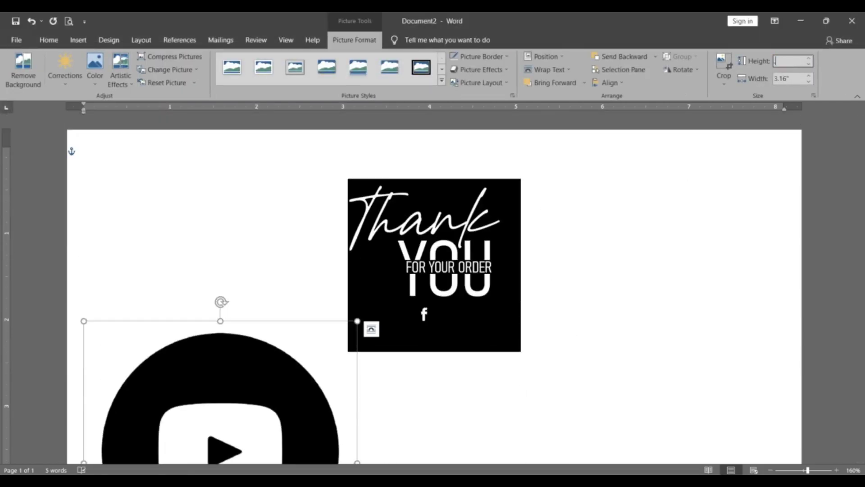
text(35)
key(Return)
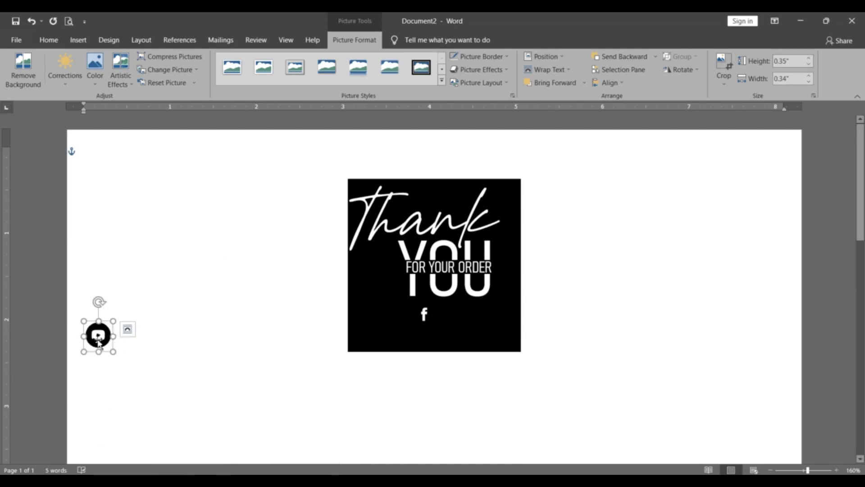
Step: Drag the YouTube icon onto the card and nudge it beside the f icon
drag(99, 342, 522, 329)
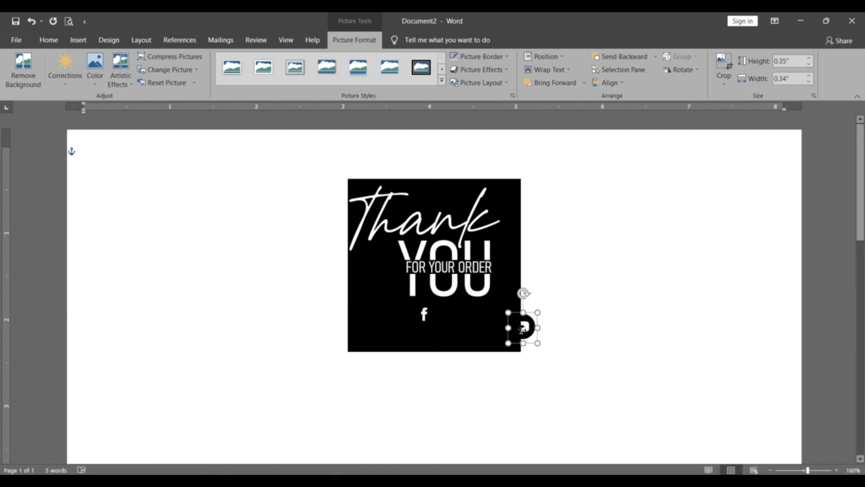
drag(534, 329, 451, 316)
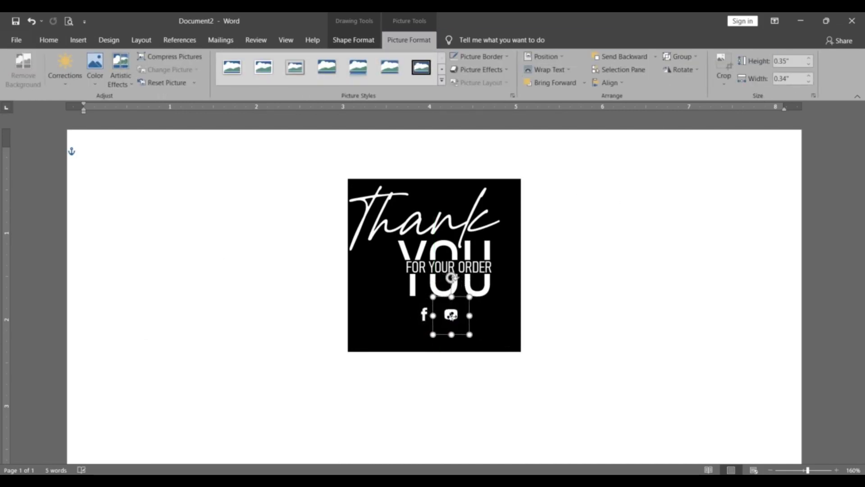
click(477, 310)
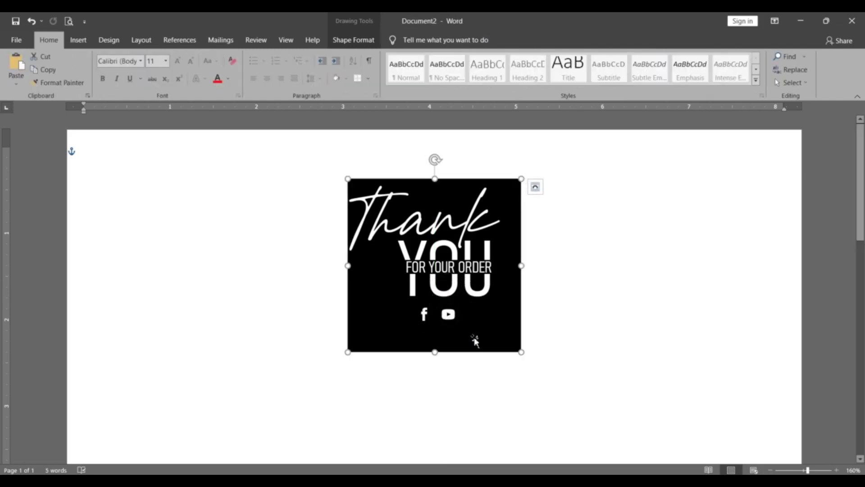
click(425, 319)
click(447, 314)
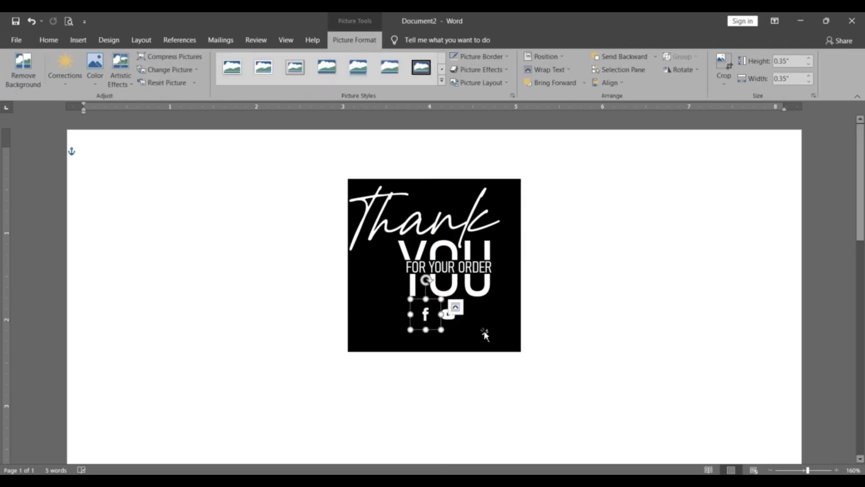
click(488, 336)
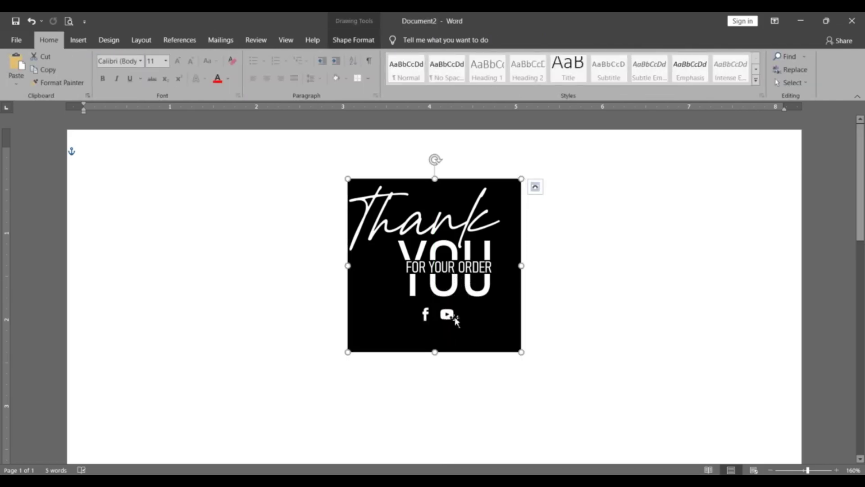
click(446, 314)
drag(447, 314, 448, 314)
Step: Check the card and Facebook icon selections, then deselect the card
click(501, 332)
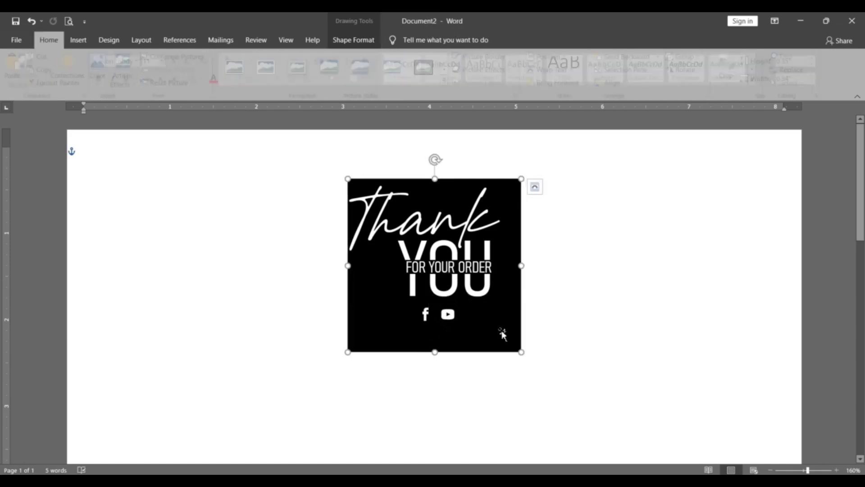
click(433, 324)
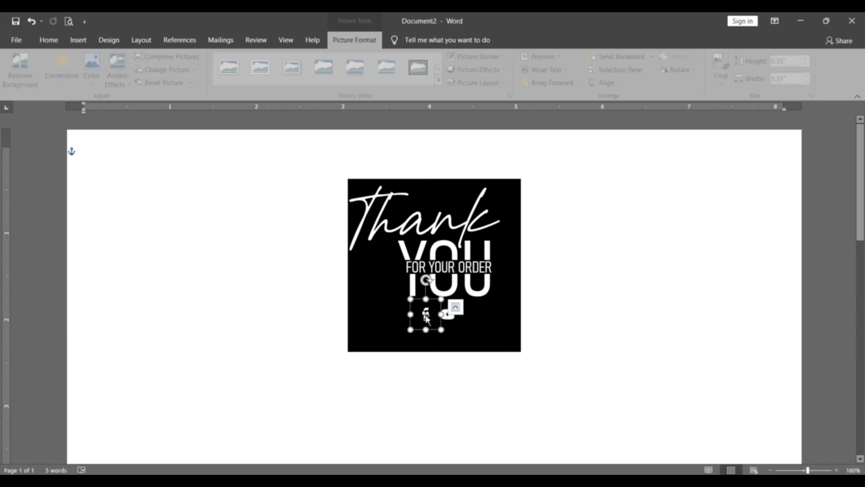
click(441, 331)
click(478, 329)
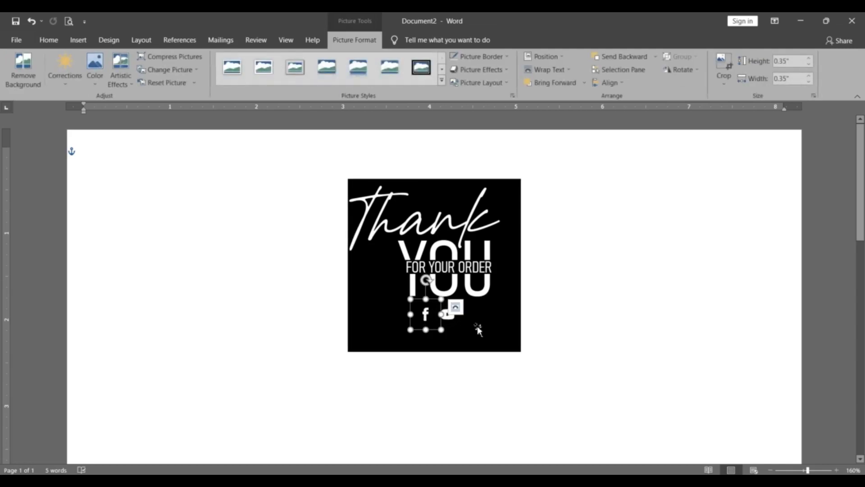
click(479, 329)
click(479, 329)
click(571, 318)
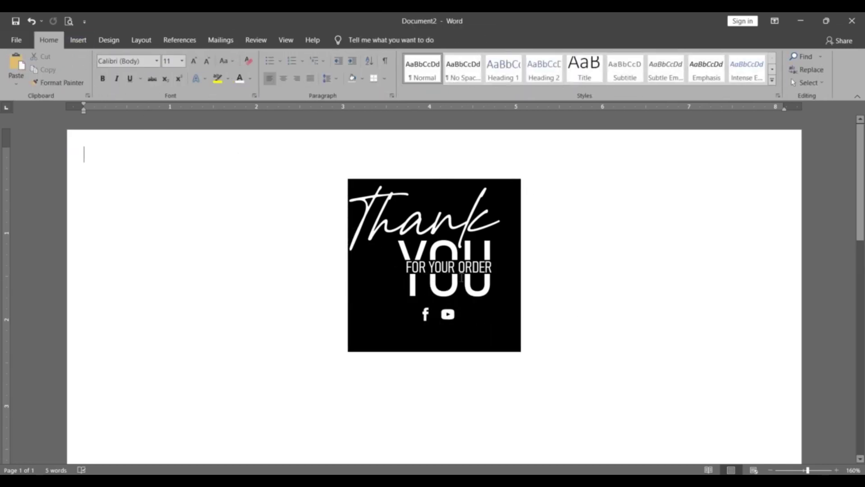
click(461, 269)
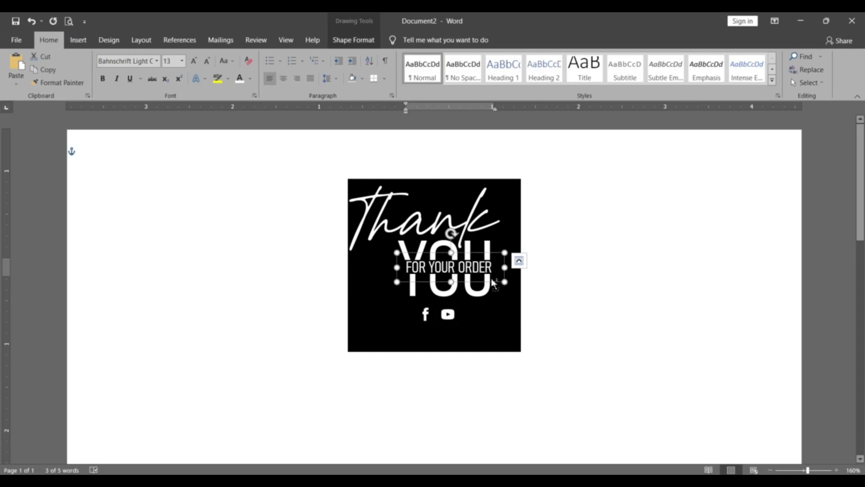
drag(493, 284, 449, 351)
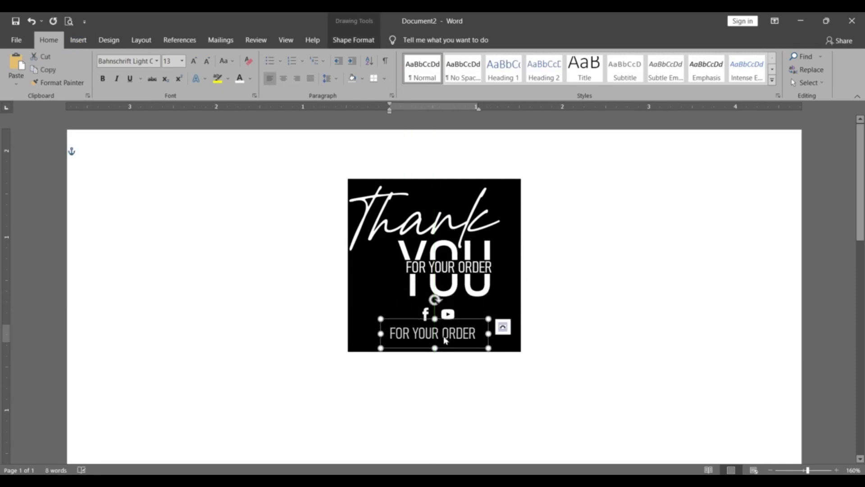
text(@jrubzcreations)
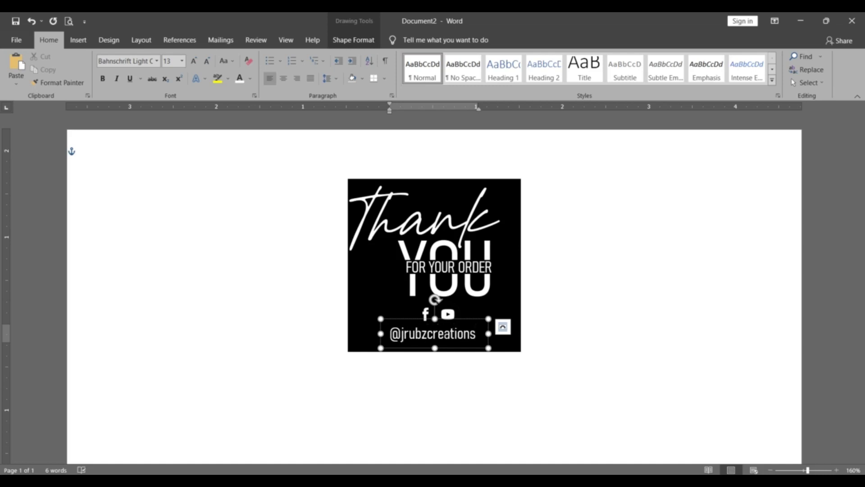
Step: Set the handle text to the HolidayFree font at size 10
key(ctrl+a)
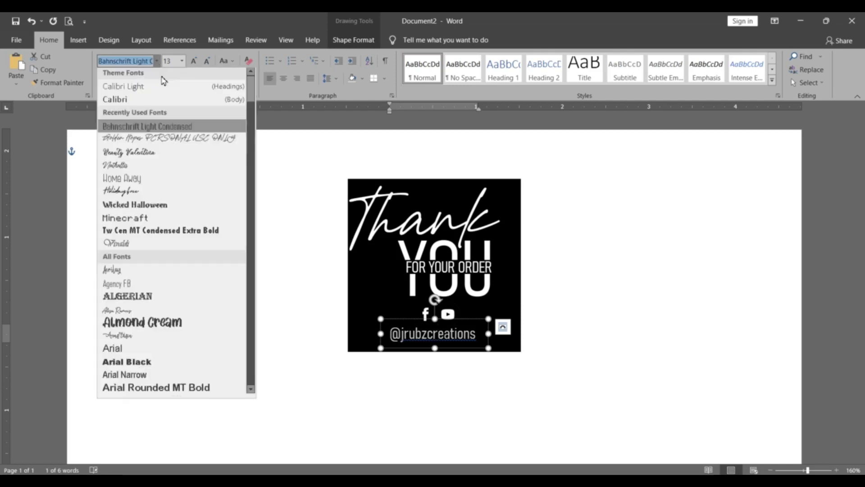
click(156, 61)
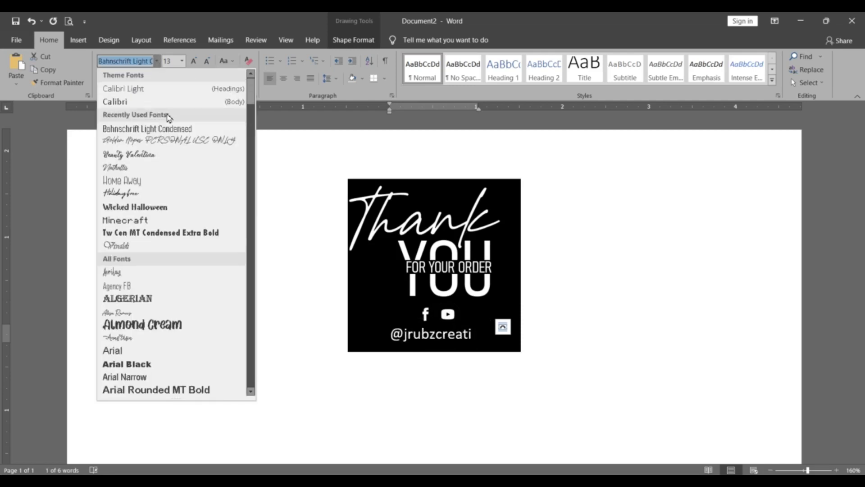
click(131, 193)
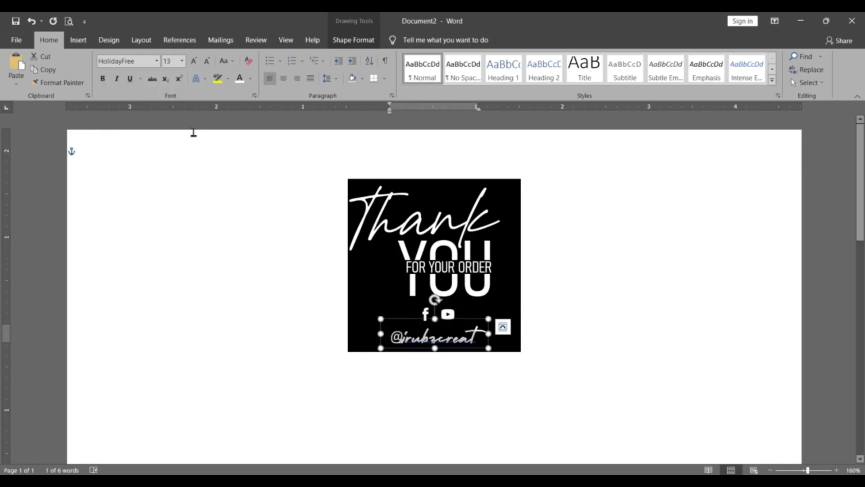
click(170, 61)
text(10)
key(Return)
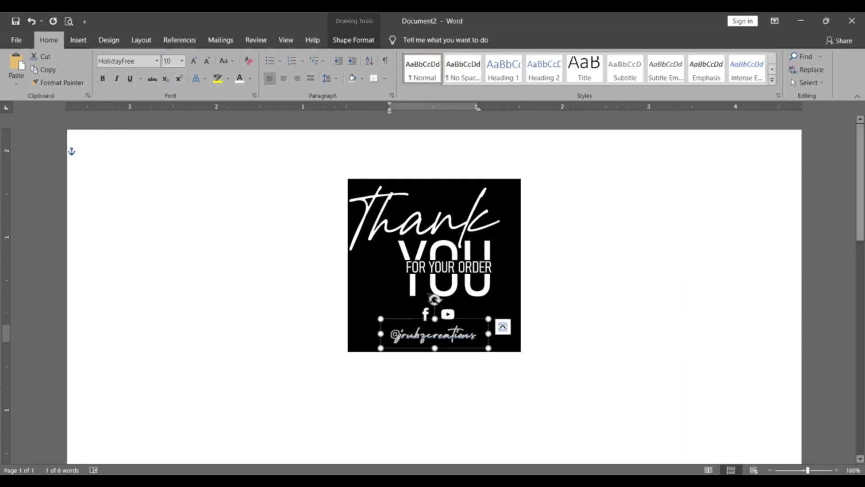
Step: Widen the handle text box and centre it beneath the icon row
mouse_move(488, 335)
mouse_down()
mouse_move(496, 335)
mouse_move(462, 318)
mouse_up()
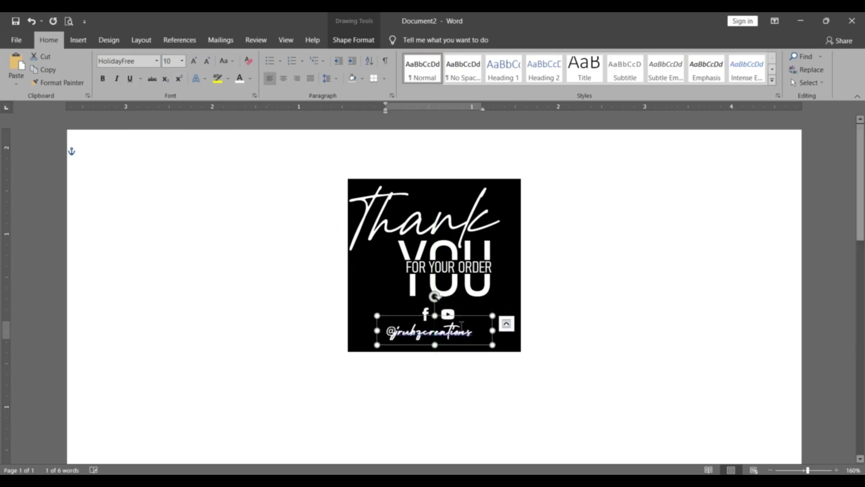
click(426, 314)
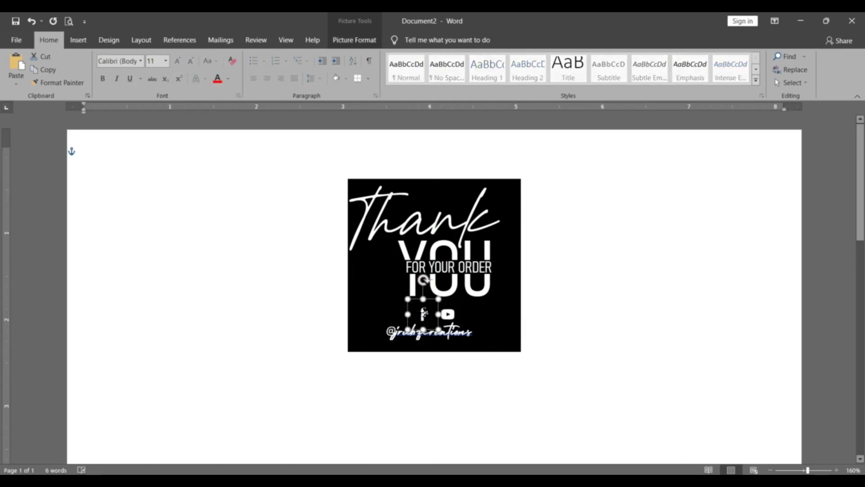
click(462, 328)
key(Escape)
mouse_move(462, 328)
mouse_down()
mouse_move(481, 318)
mouse_move(473, 318)
mouse_up()
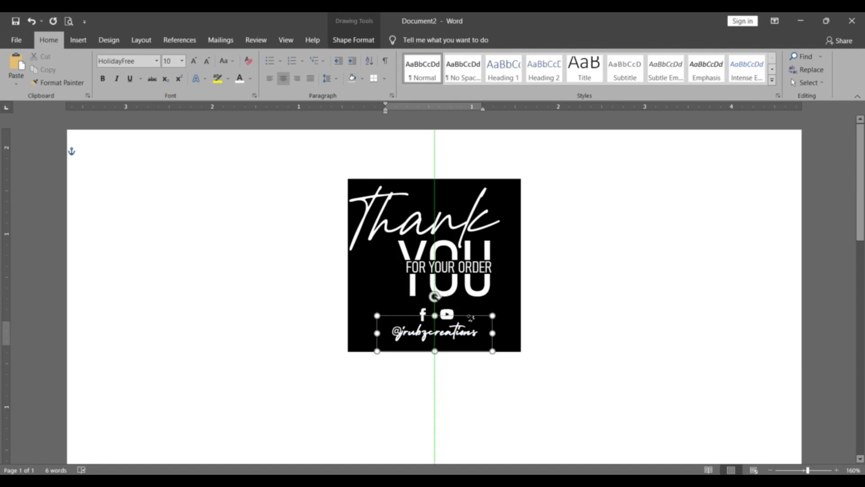
click(549, 336)
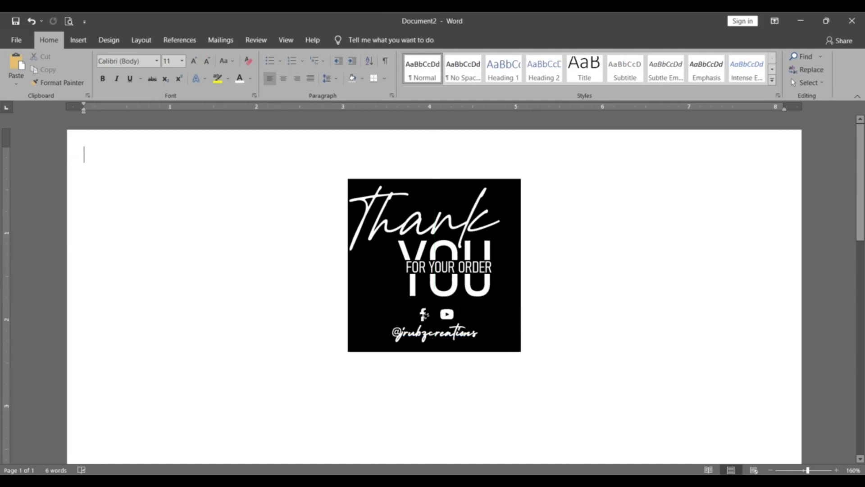
Step: Nudge the Facebook icon into line beside the YouTube icon
drag(424, 314, 425, 313)
click(538, 350)
click(448, 317)
click(571, 357)
click(771, 470)
click(771, 470)
click(771, 470)
click(771, 470)
click(771, 470)
click(838, 470)
click(837, 470)
click(838, 470)
click(838, 470)
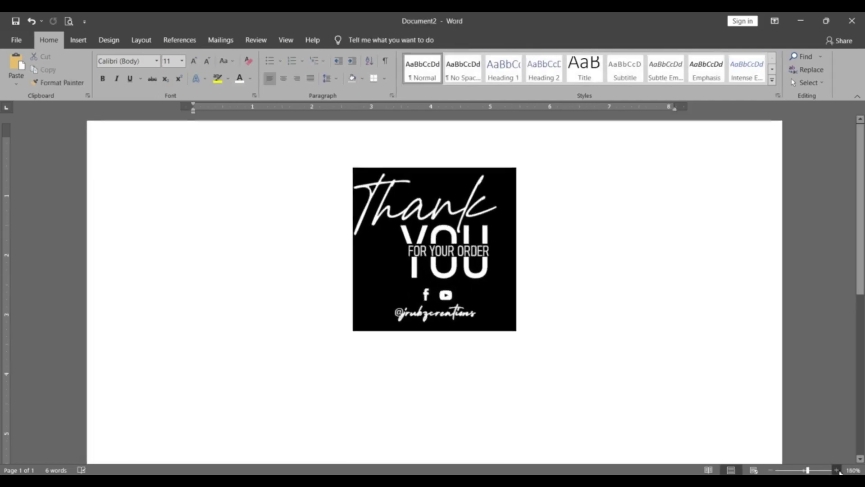
click(837, 470)
click(837, 470)
click(441, 328)
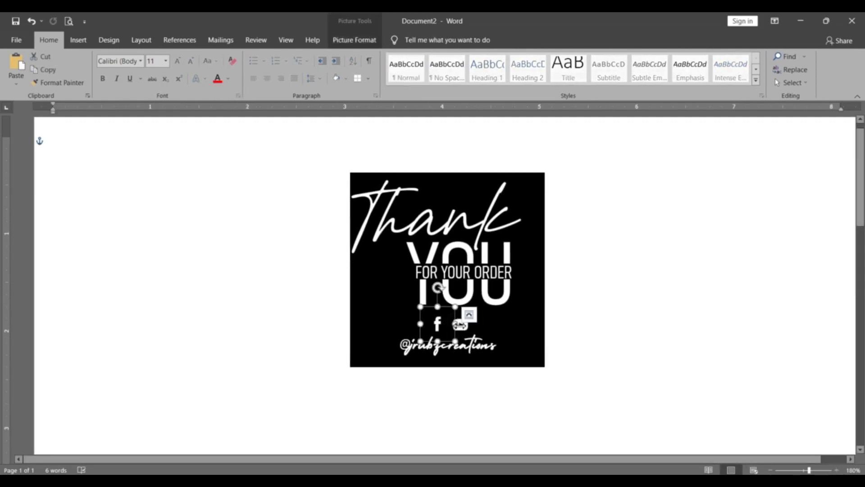
click(464, 333)
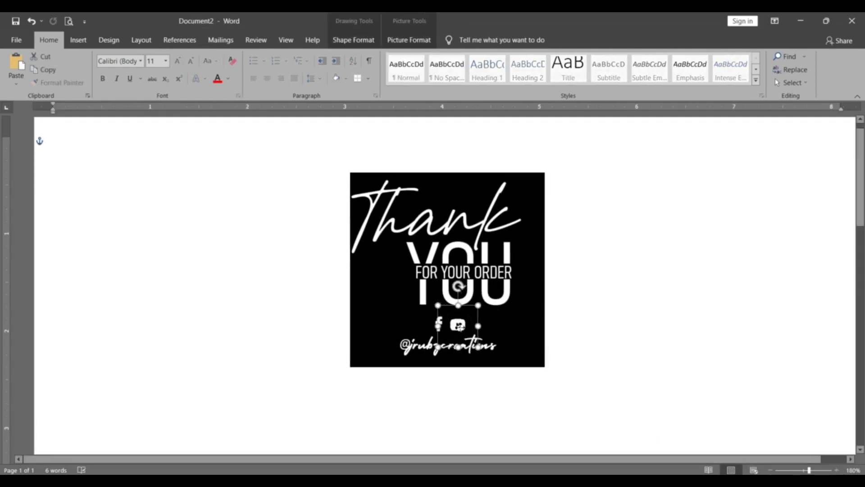
click(523, 351)
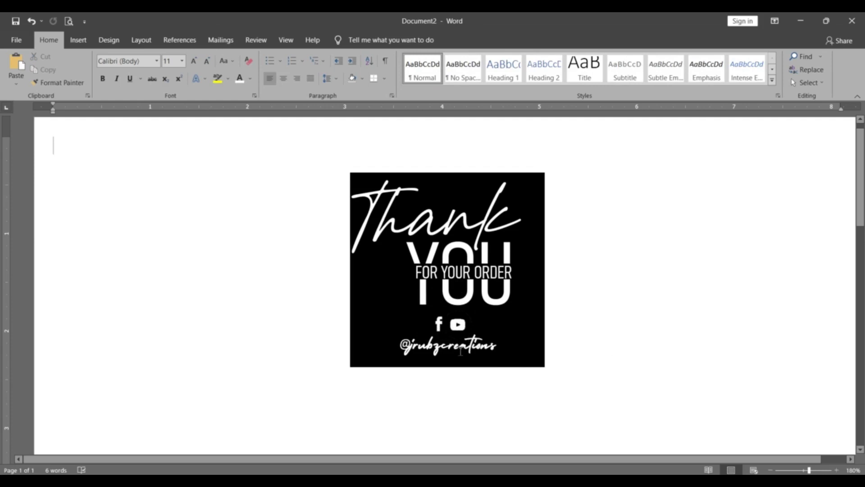
Step: Open the Insert Shapes gallery
click(460, 189)
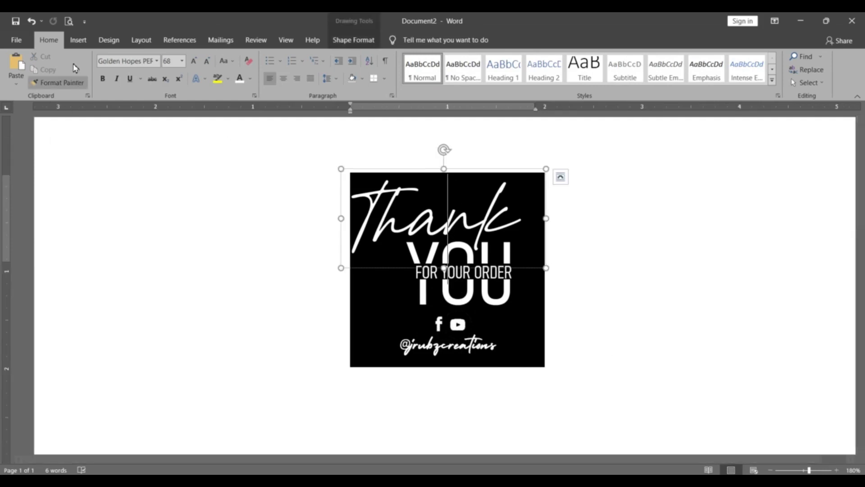
click(78, 40)
click(152, 75)
Step: Draw an oval and size it to 0.13" by 0.13"
click(202, 111)
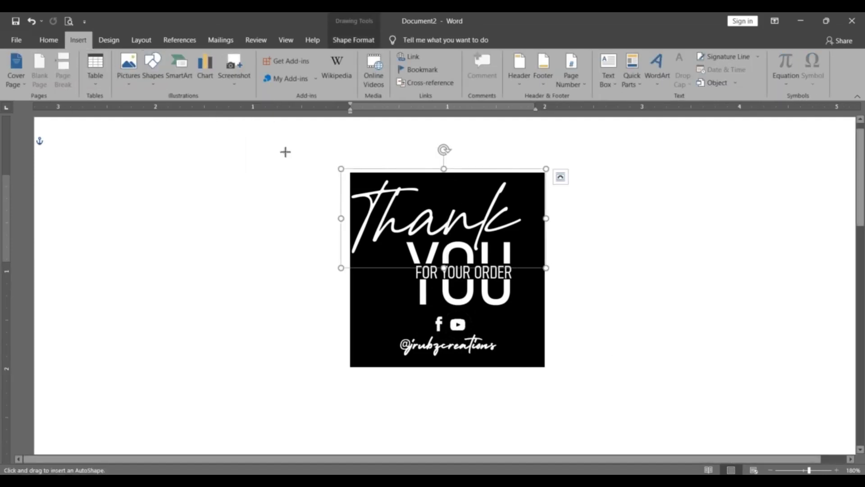
drag(496, 144, 512, 161)
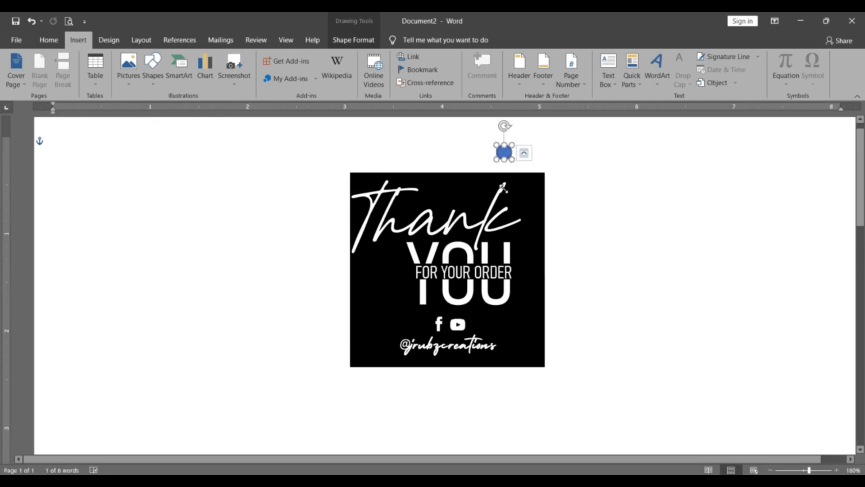
click(804, 63)
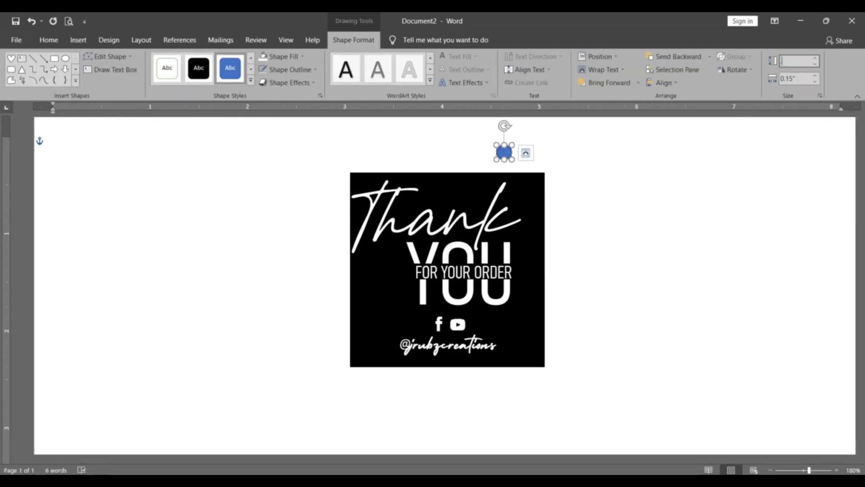
text(0.13)
key(Return)
click(804, 79)
text(0.13)
key(Return)
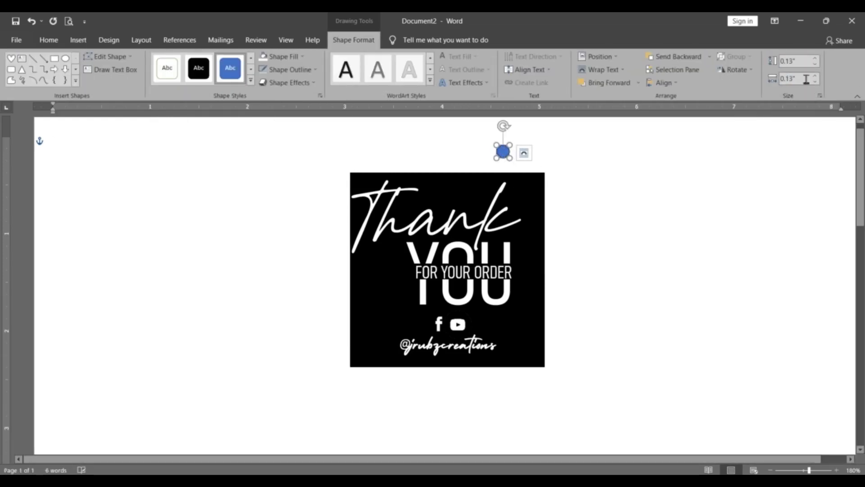
Step: Give the circle a white fill and black outline, and move it to the card's top centre
click(266, 64)
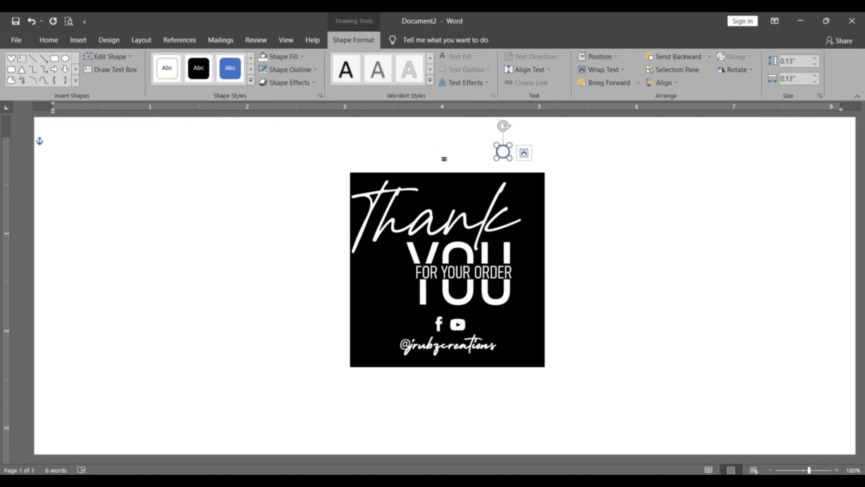
click(288, 69)
click(271, 96)
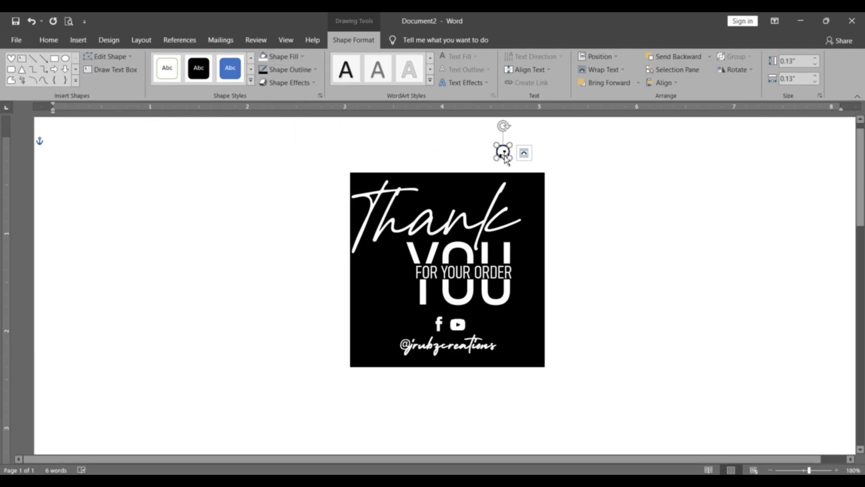
drag(505, 155, 447, 187)
Step: Select the white dot and add the FOR YOUR ORDER text box to the selection
click(504, 222)
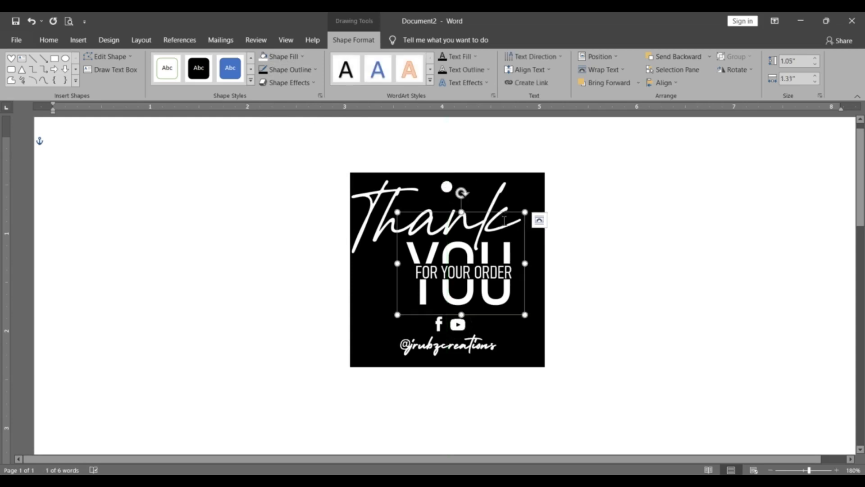
right_click(448, 187)
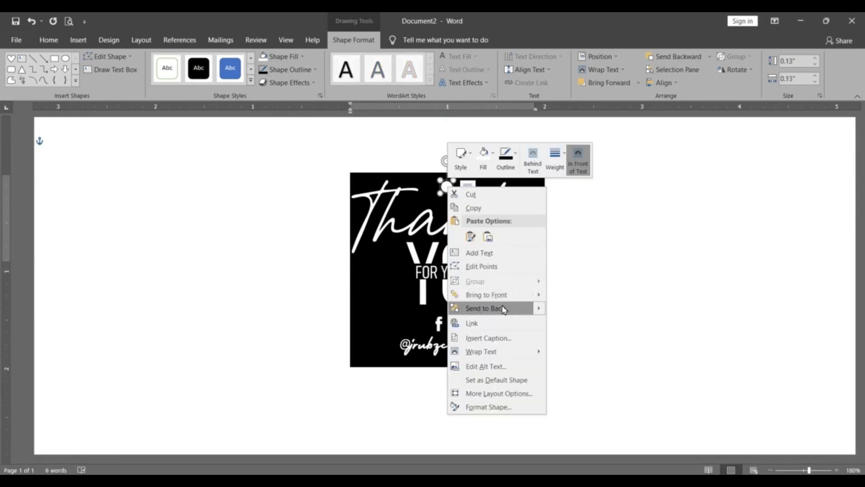
click(485, 307)
click(519, 228)
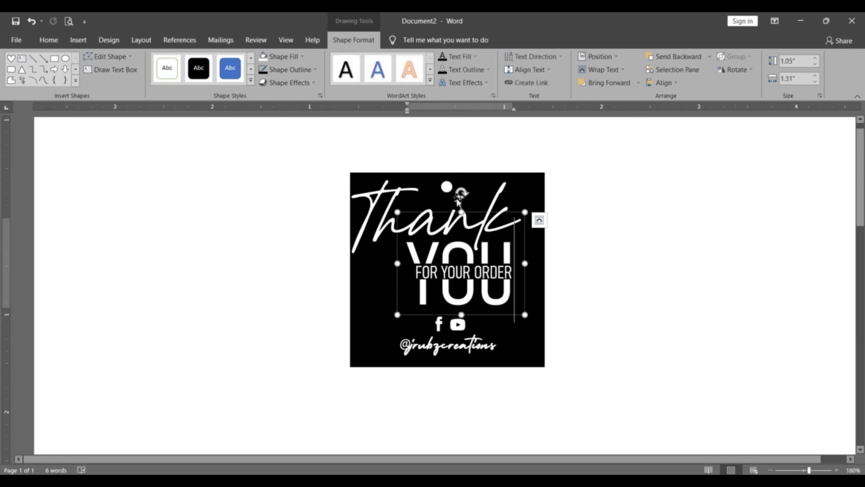
shift+click(546, 272)
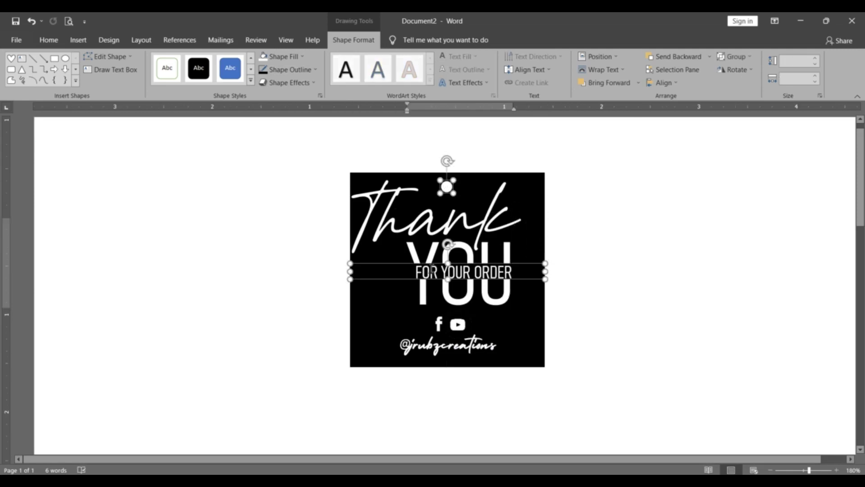
Step: Add the black square and YOU text box to the selection, then reselect the white dot
shift+click(359, 320)
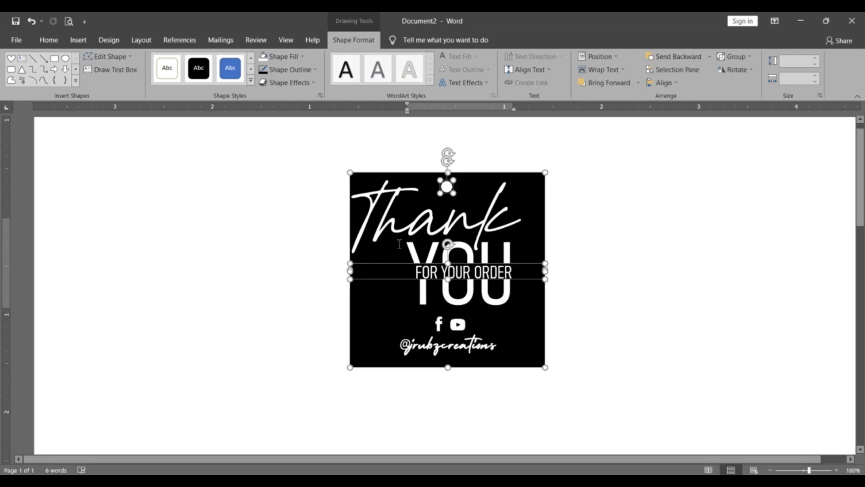
shift+click(545, 233)
shift+click(378, 308)
shift+click(421, 311)
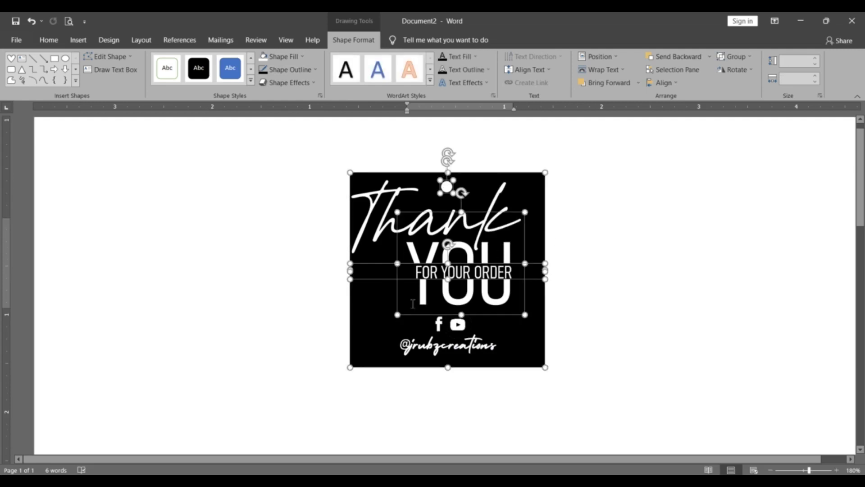
click(383, 258)
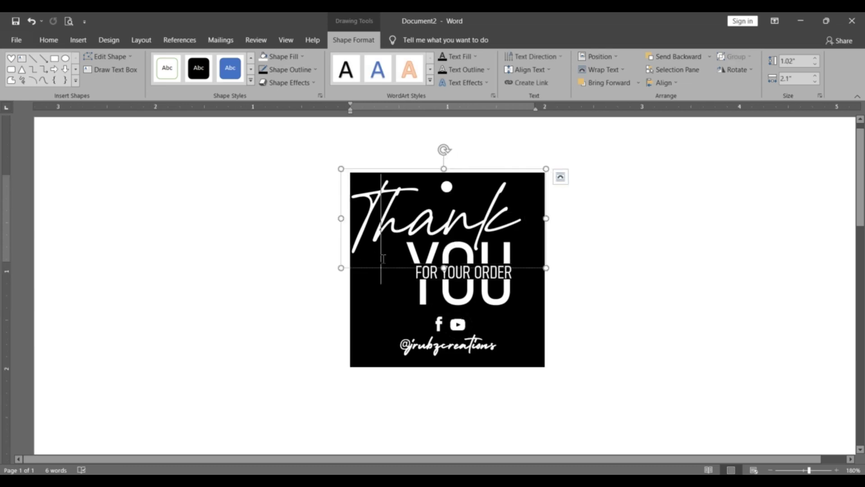
click(390, 297)
click(447, 189)
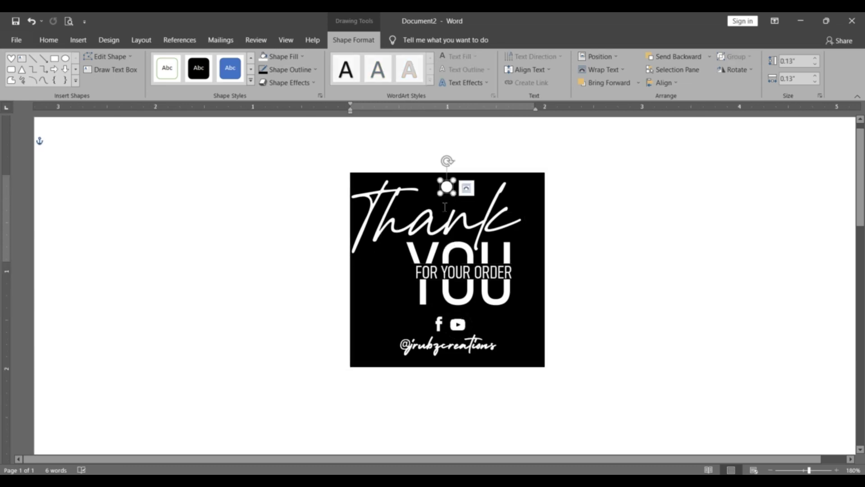
Step: Add FOR YOUR ORDER, YOU, the social icons, handle and black square to the selection
shift+click(364, 270)
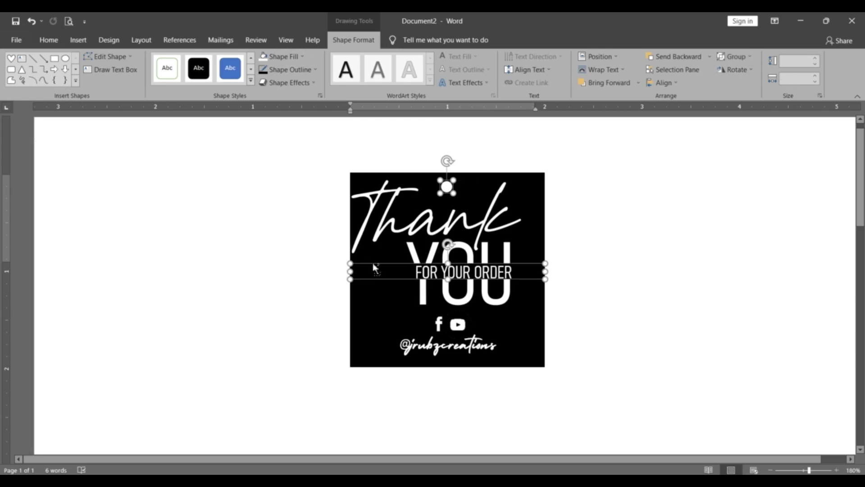
shift+click(415, 288)
shift+click(471, 314)
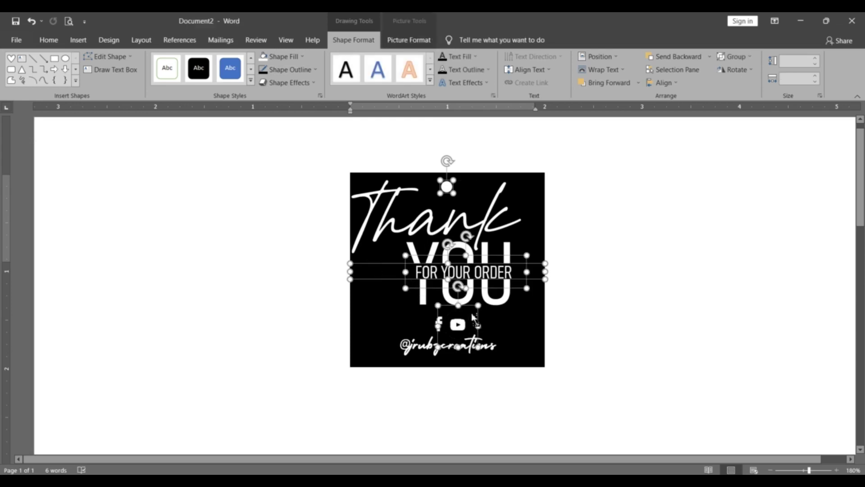
shift+click(507, 311)
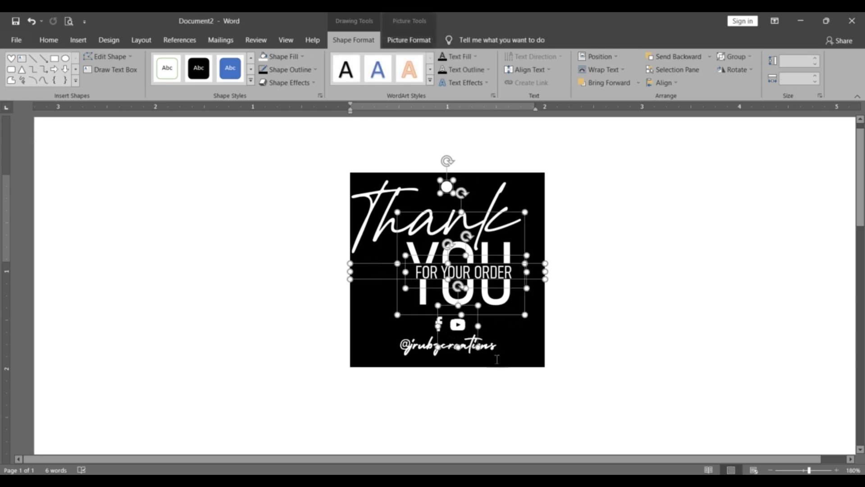
shift+click(517, 358)
shift+click(490, 364)
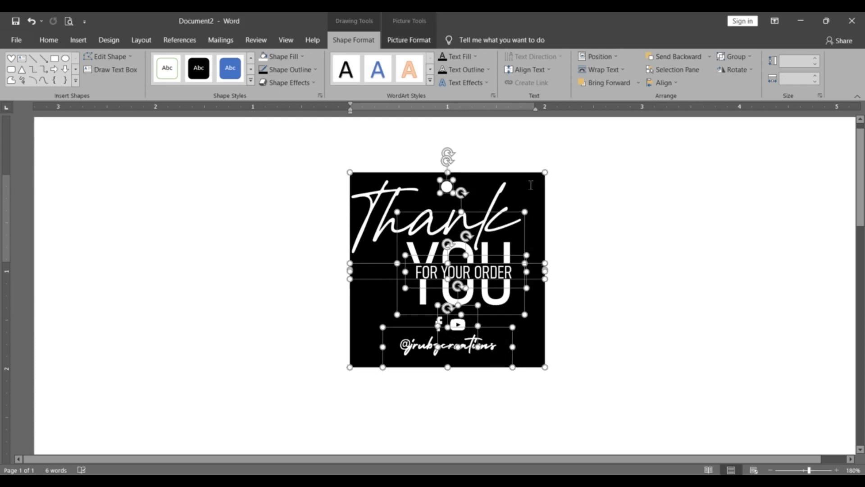
shift+click(355, 193)
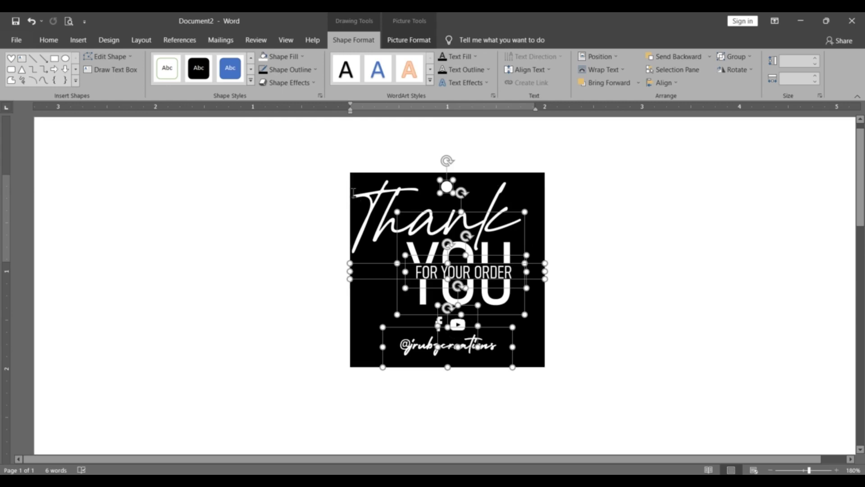
shift+click(365, 298)
Step: Narrow the Thank text box to about 2.01" wide
click(531, 185)
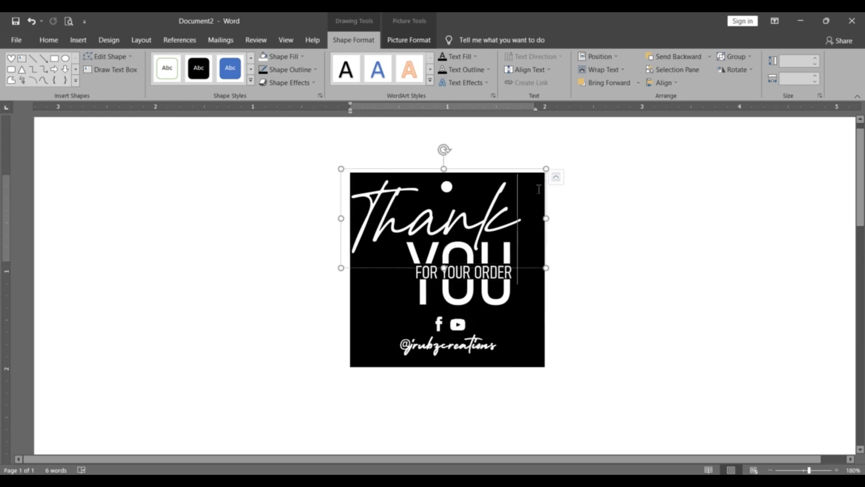
right_click(535, 185)
key(Escape)
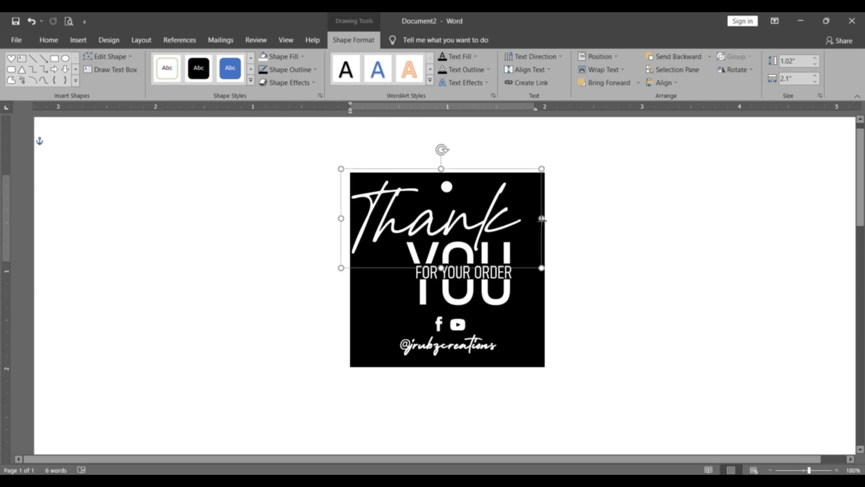
drag(545, 218, 537, 218)
Step: Multi-select the dot, texts, icons, handle and black square and group them
key(Tab)
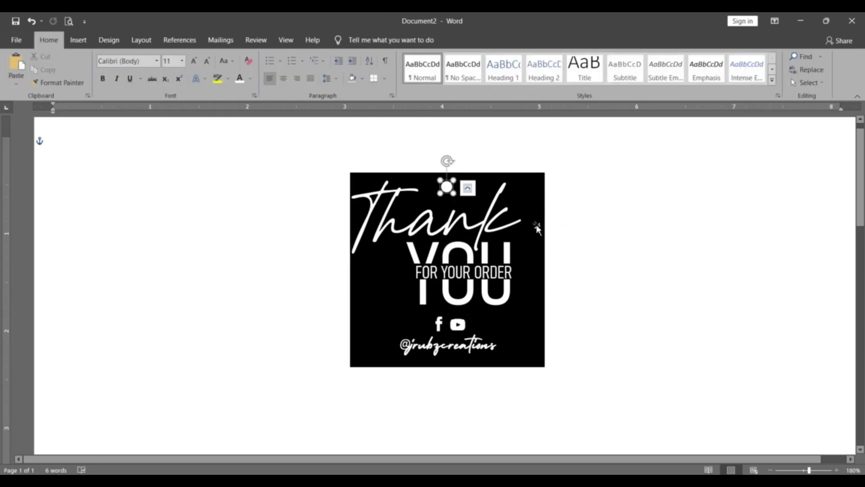
shift+click(546, 216)
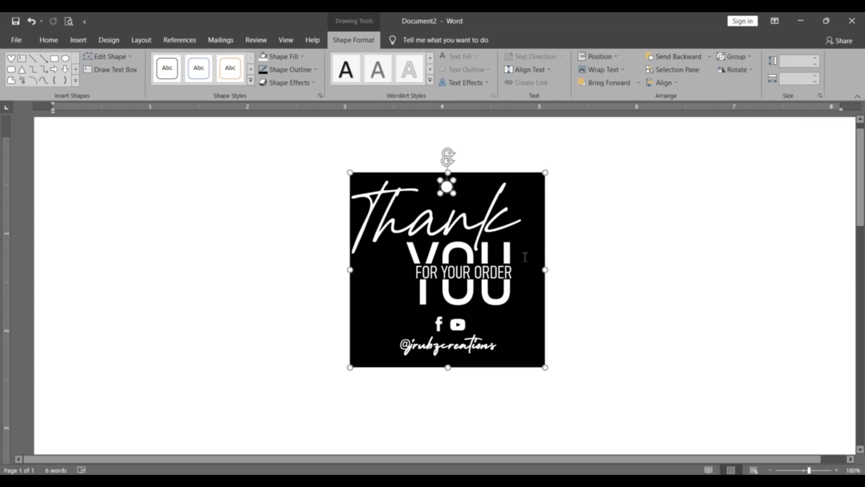
shift+click(525, 265)
shift+click(541, 278)
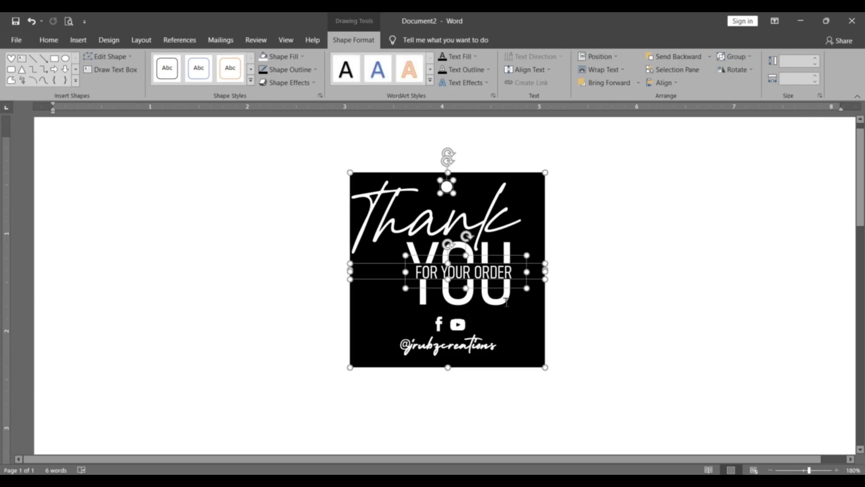
shift+click(506, 302)
shift+click(477, 328)
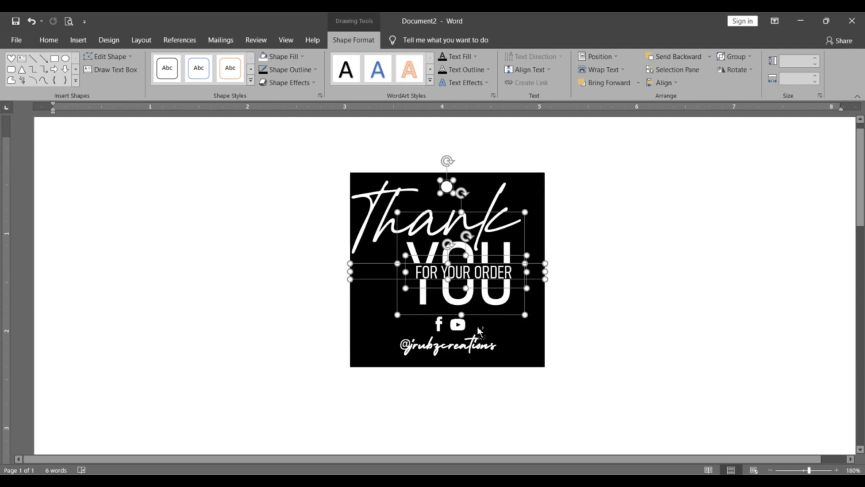
shift+click(464, 333)
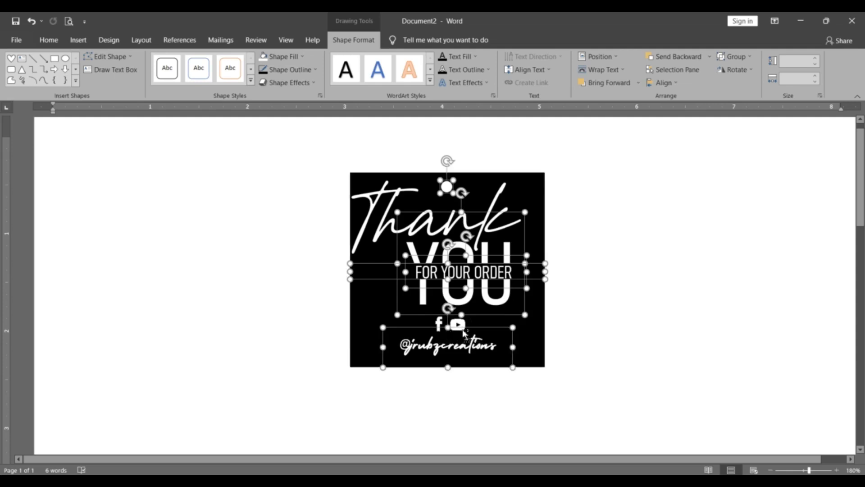
shift+click(469, 328)
shift+click(437, 325)
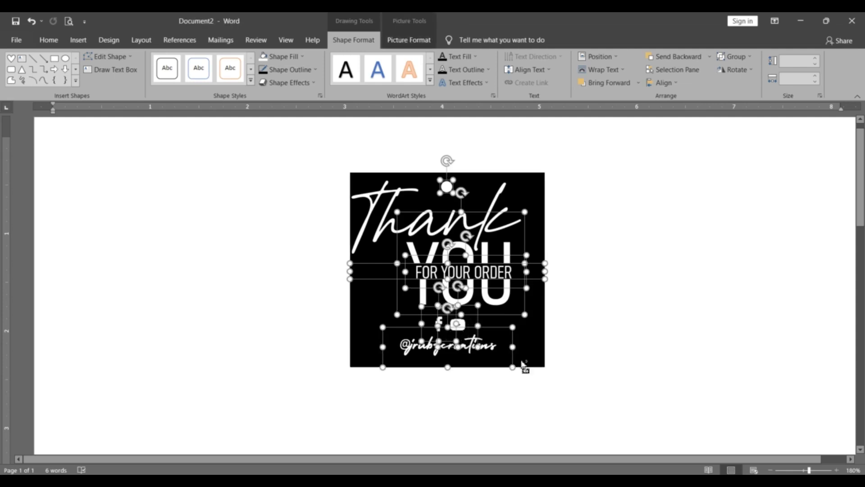
shift+click(546, 346)
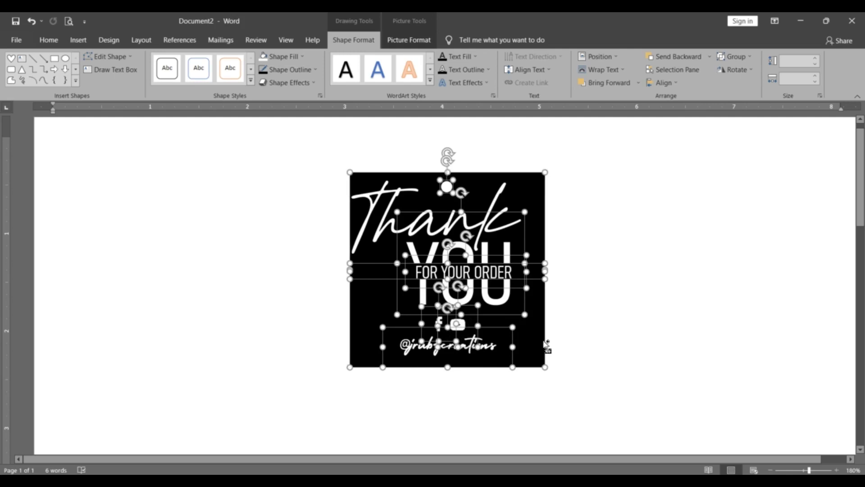
shift+click(348, 224)
right_click(541, 338)
click(668, 224)
Step: Cut the grouped card and paste it back as a picture
right_click(508, 213)
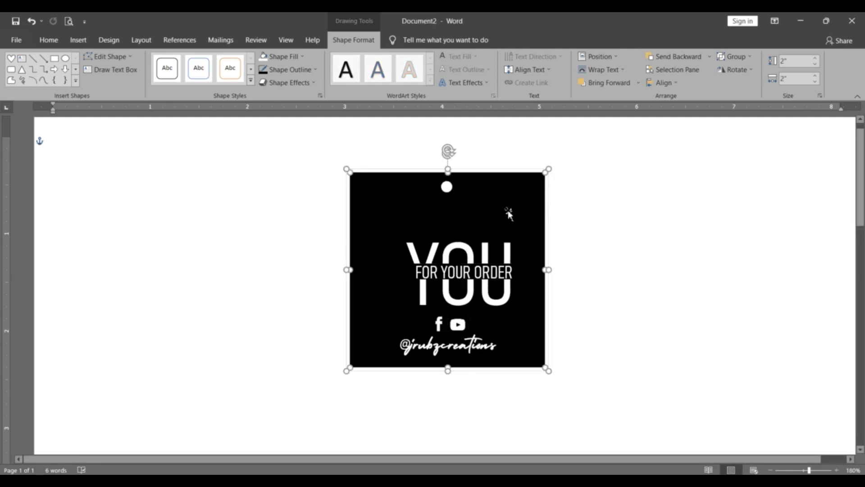
click(540, 276)
right_click(545, 217)
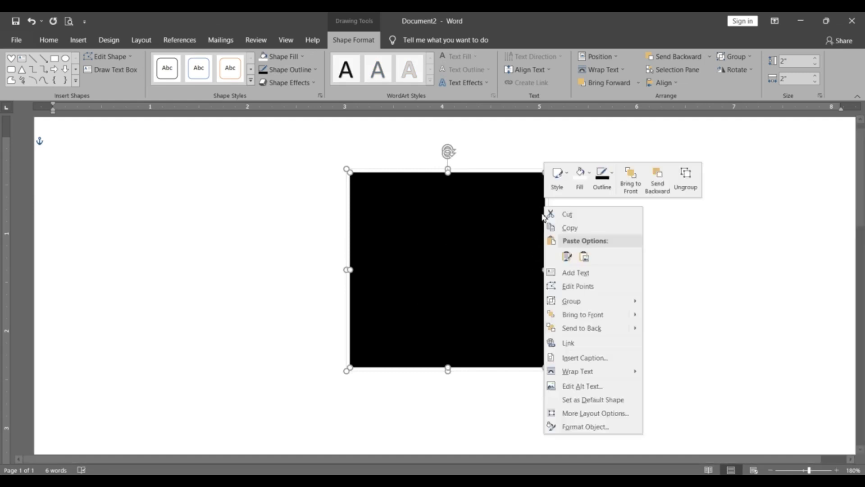
click(564, 255)
right_click(539, 230)
click(597, 347)
click(597, 353)
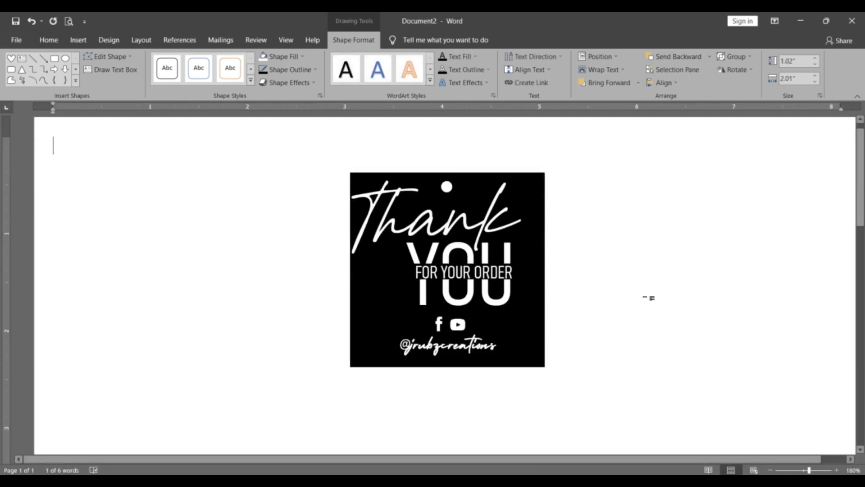
click(547, 282)
Step: Move the card picture to the page's top-left corner
drag(513, 262, 558, 266)
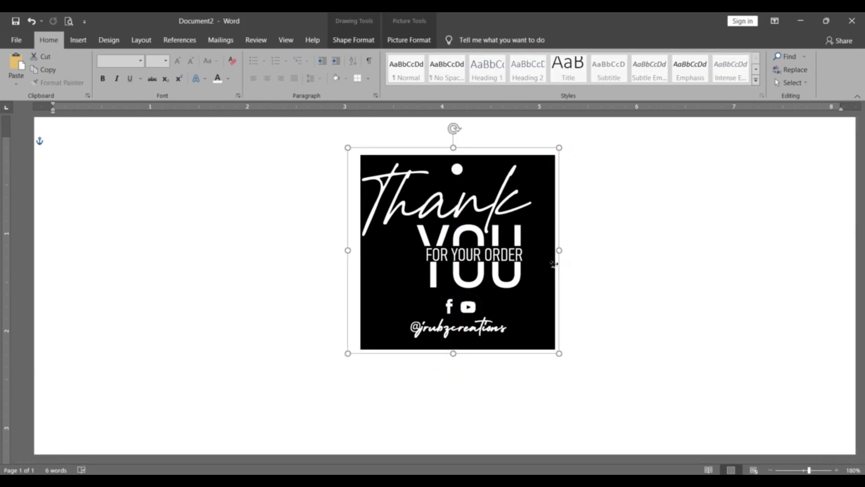
drag(559, 266, 553, 261)
click(594, 299)
ctrl+scroll(770, 471, down, 9)
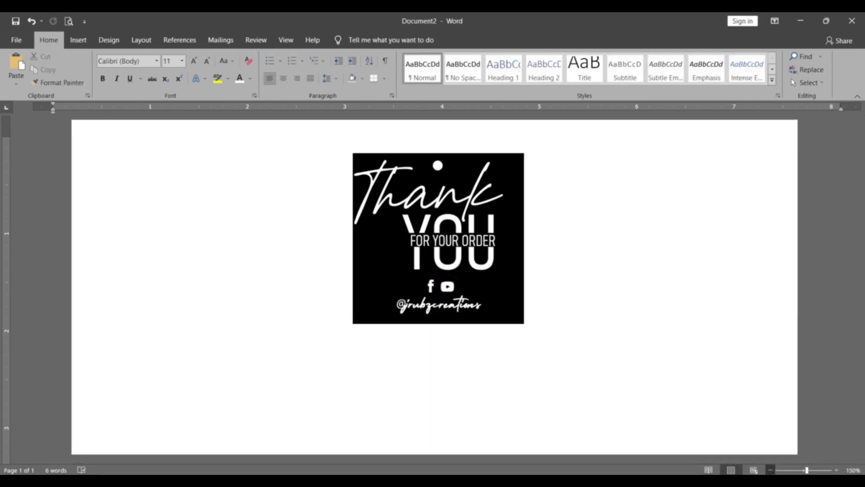
drag(483, 232, 337, 225)
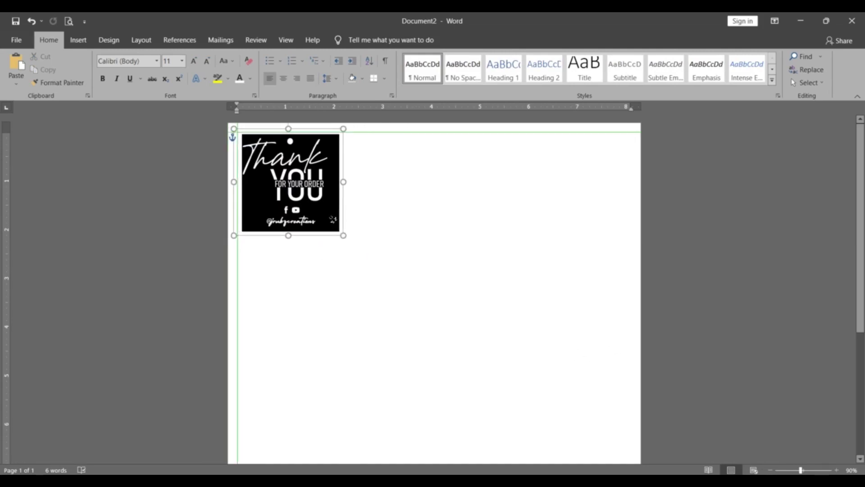
click(425, 261)
click(340, 232)
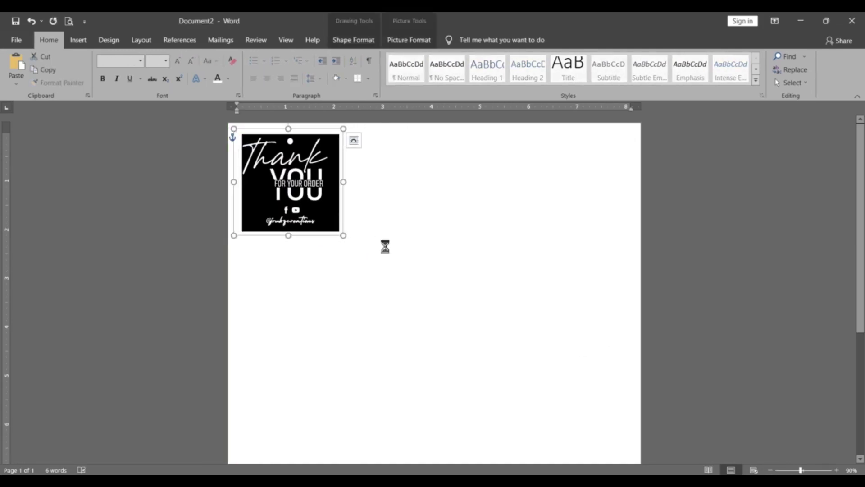
Step: Make two copies of the card side by side to its right
mouse_move(338, 231)
ctrl+mouse_down()
mouse_move(443, 231)
mouse_move(423, 234)
ctrl+mouse_up()
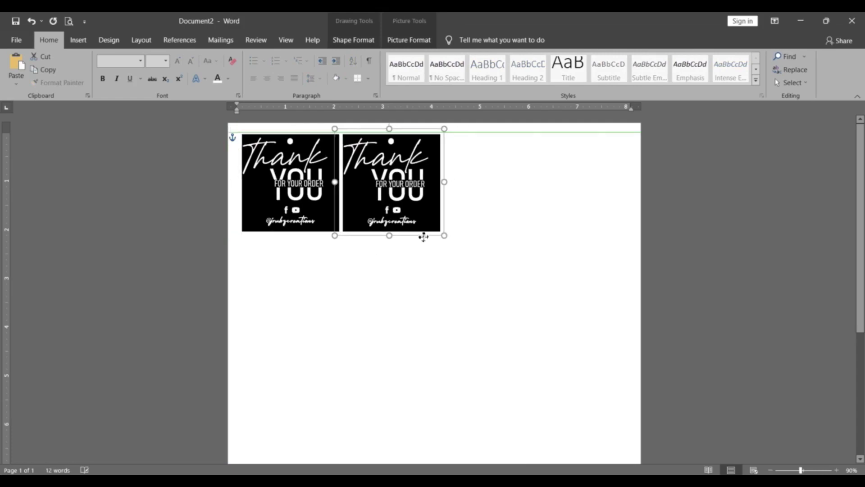
click(483, 257)
mouse_move(326, 230)
ctrl+mouse_down()
mouse_move(488, 250)
mouse_move(528, 231)
ctrl+mouse_up()
click(546, 288)
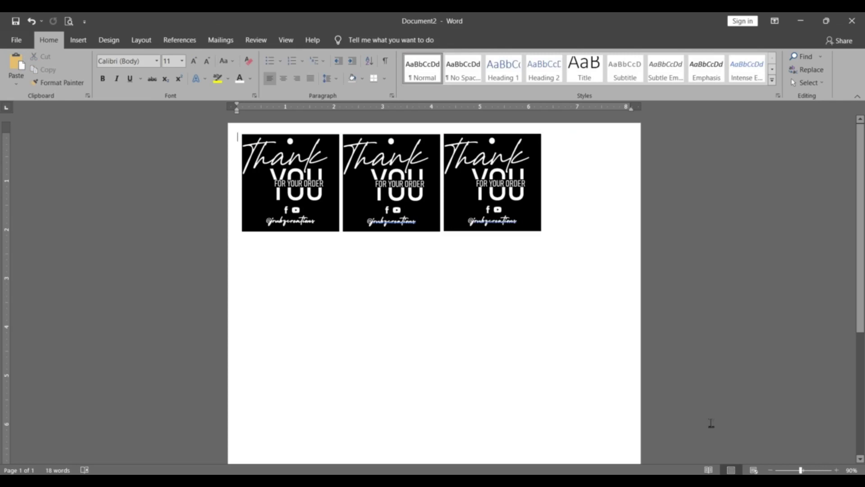
Step: Ignore the spelling flag on the second card's handle text
ctrl+scroll(623, 407, up, 5)
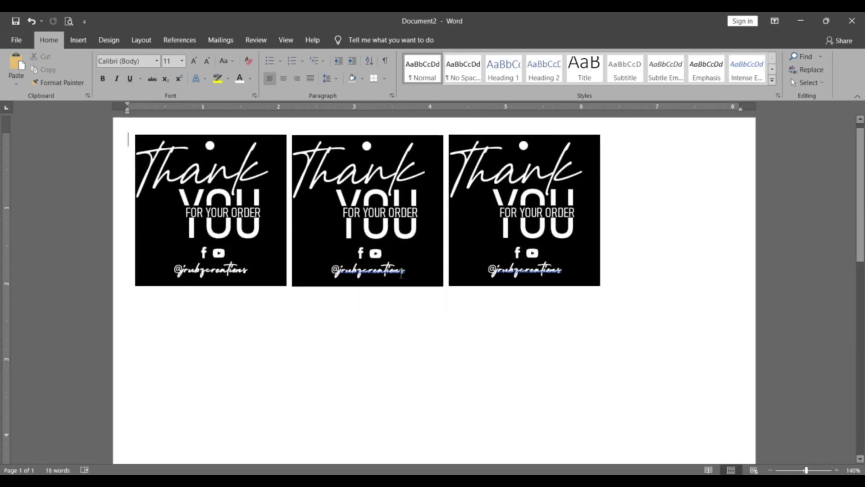
click(389, 275)
right_click(381, 277)
click(433, 325)
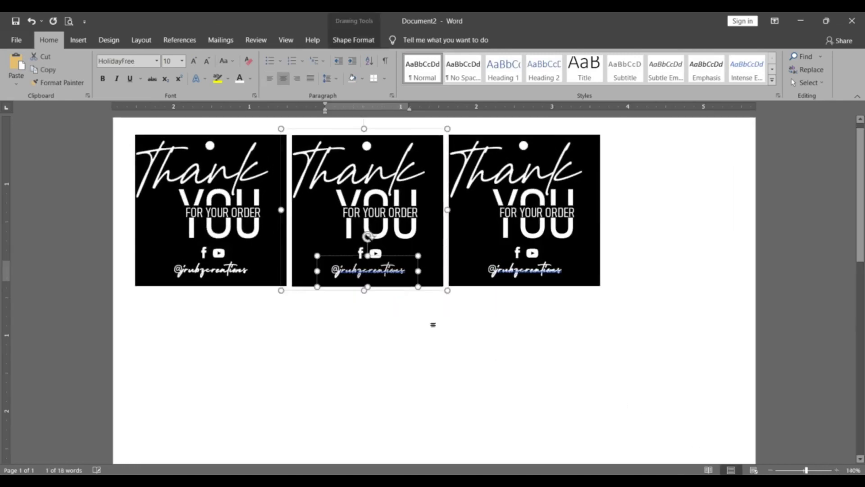
click(432, 323)
right_click(385, 272)
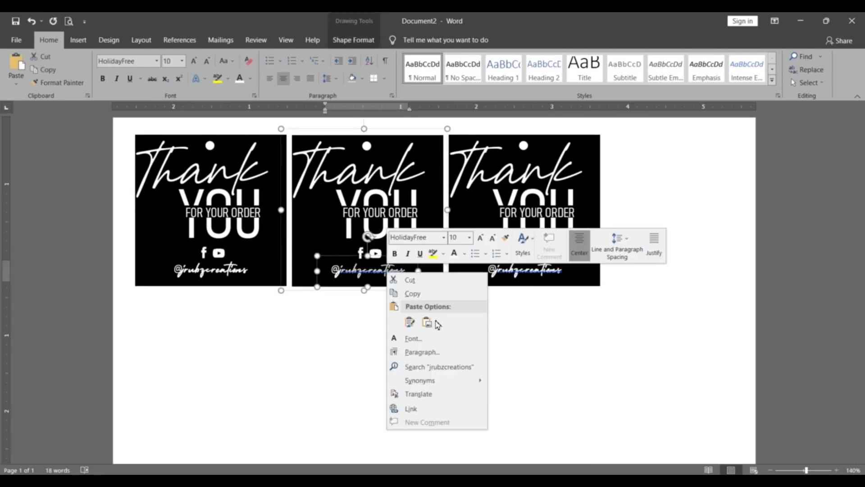
click(380, 284)
right_click(380, 273)
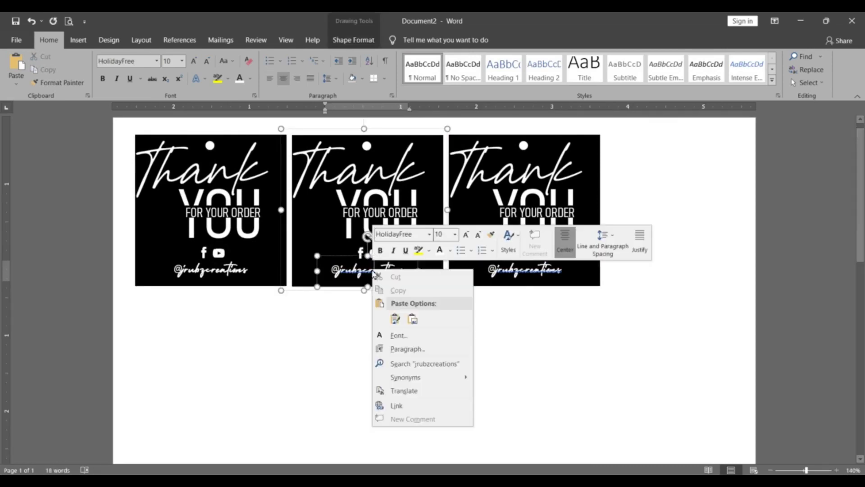
click(381, 276)
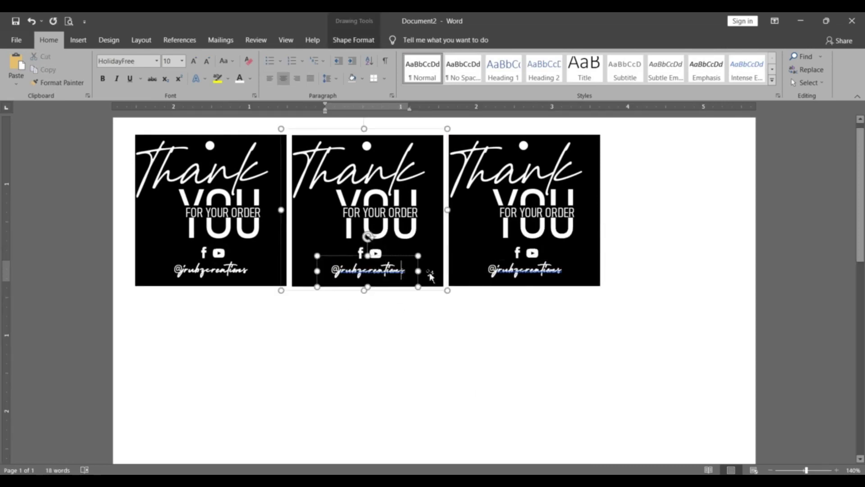
right_click(391, 272)
right_click(379, 273)
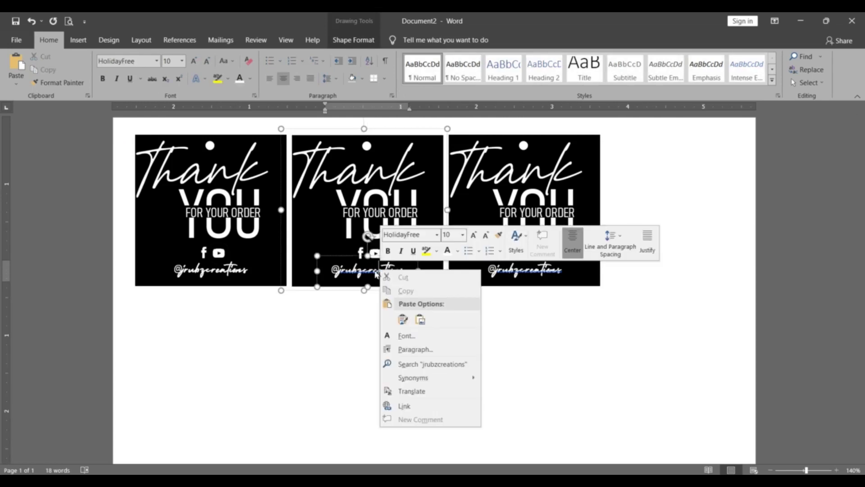
click(364, 338)
Step: Ignore the third card's handle spelling flag and nudge that card back into line
right_click(532, 274)
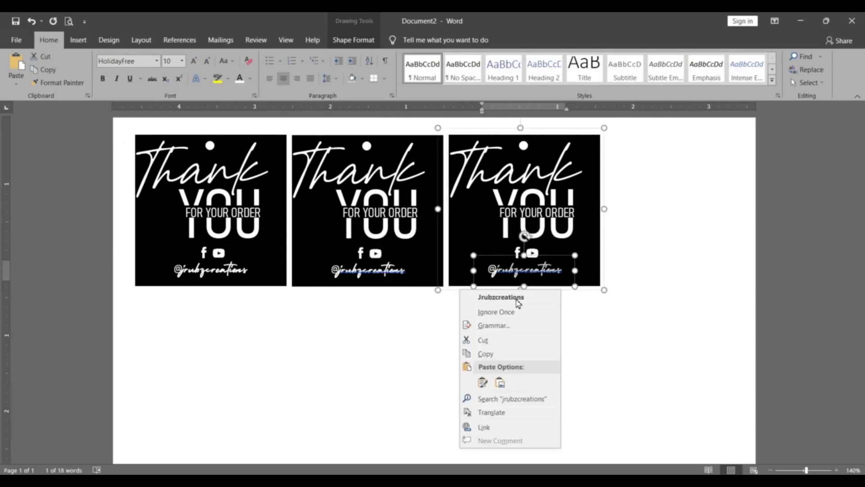
click(518, 305)
click(571, 318)
drag(590, 282, 592, 278)
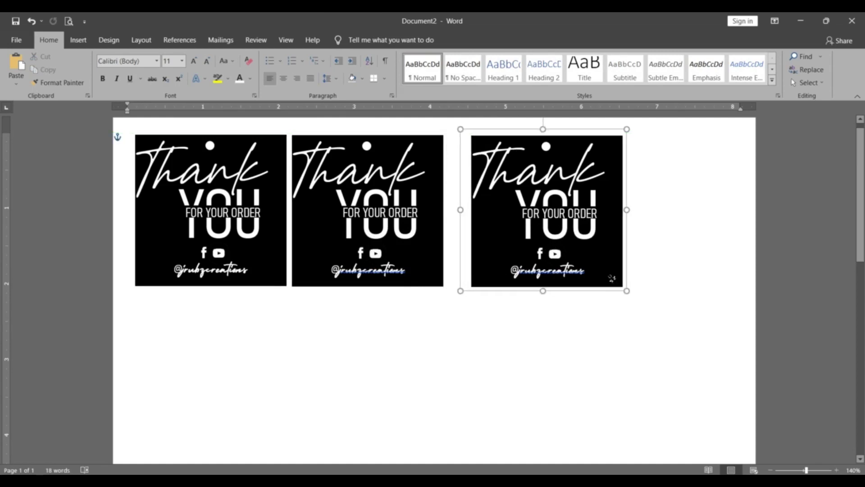
click(593, 360)
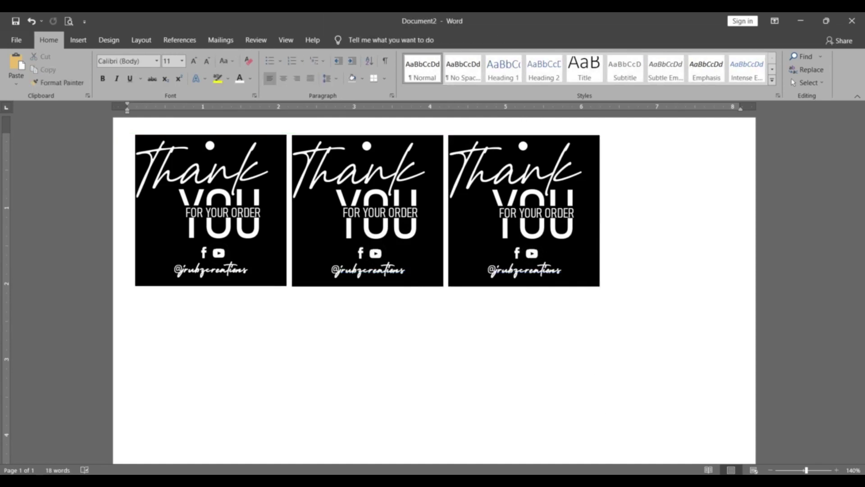